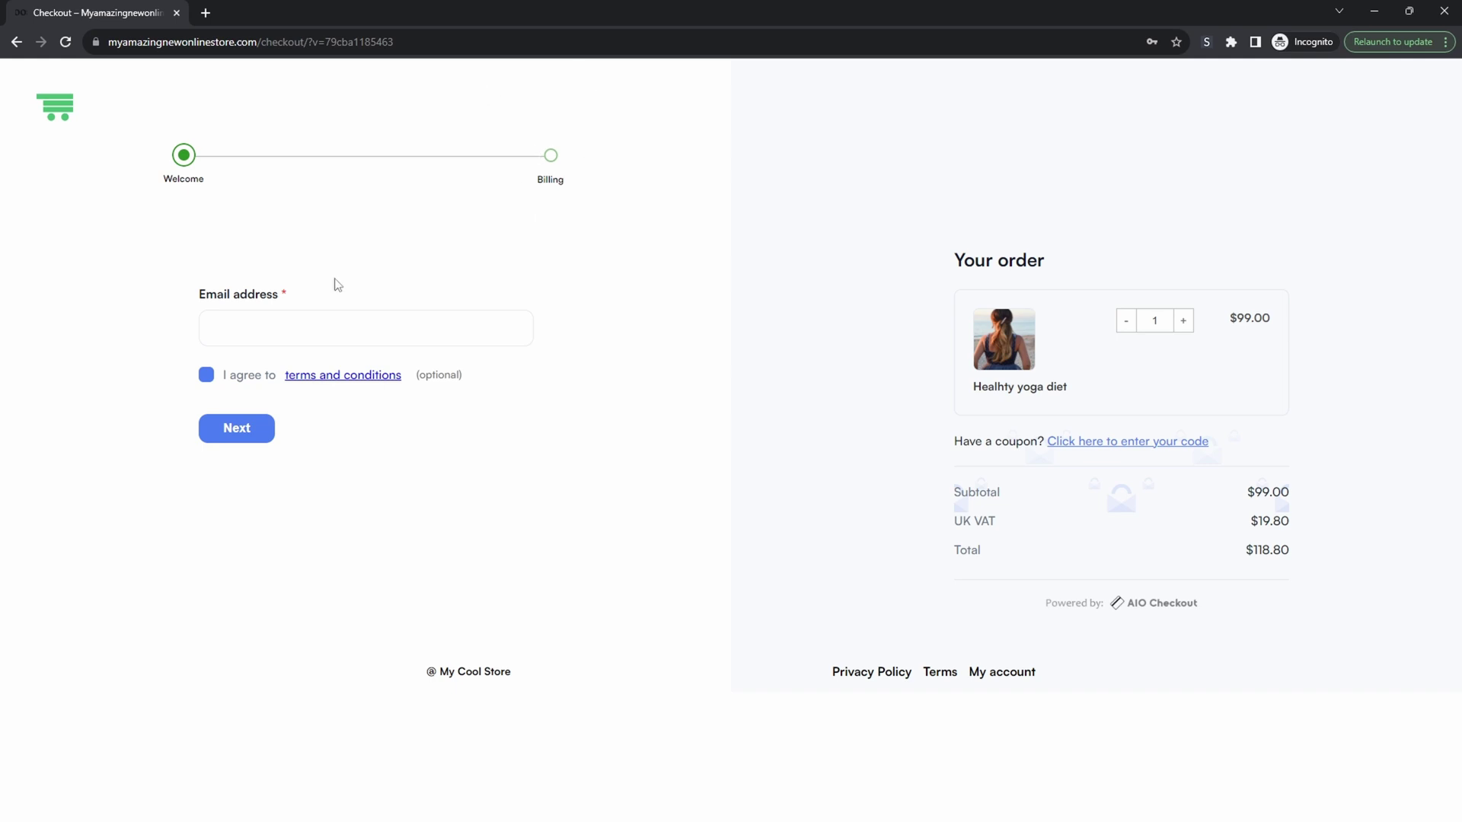
Enter a test email address at checkout and tick 'I agree to terms and conditions'.
{"action": "left_click", "coordinate": [288, 328]}
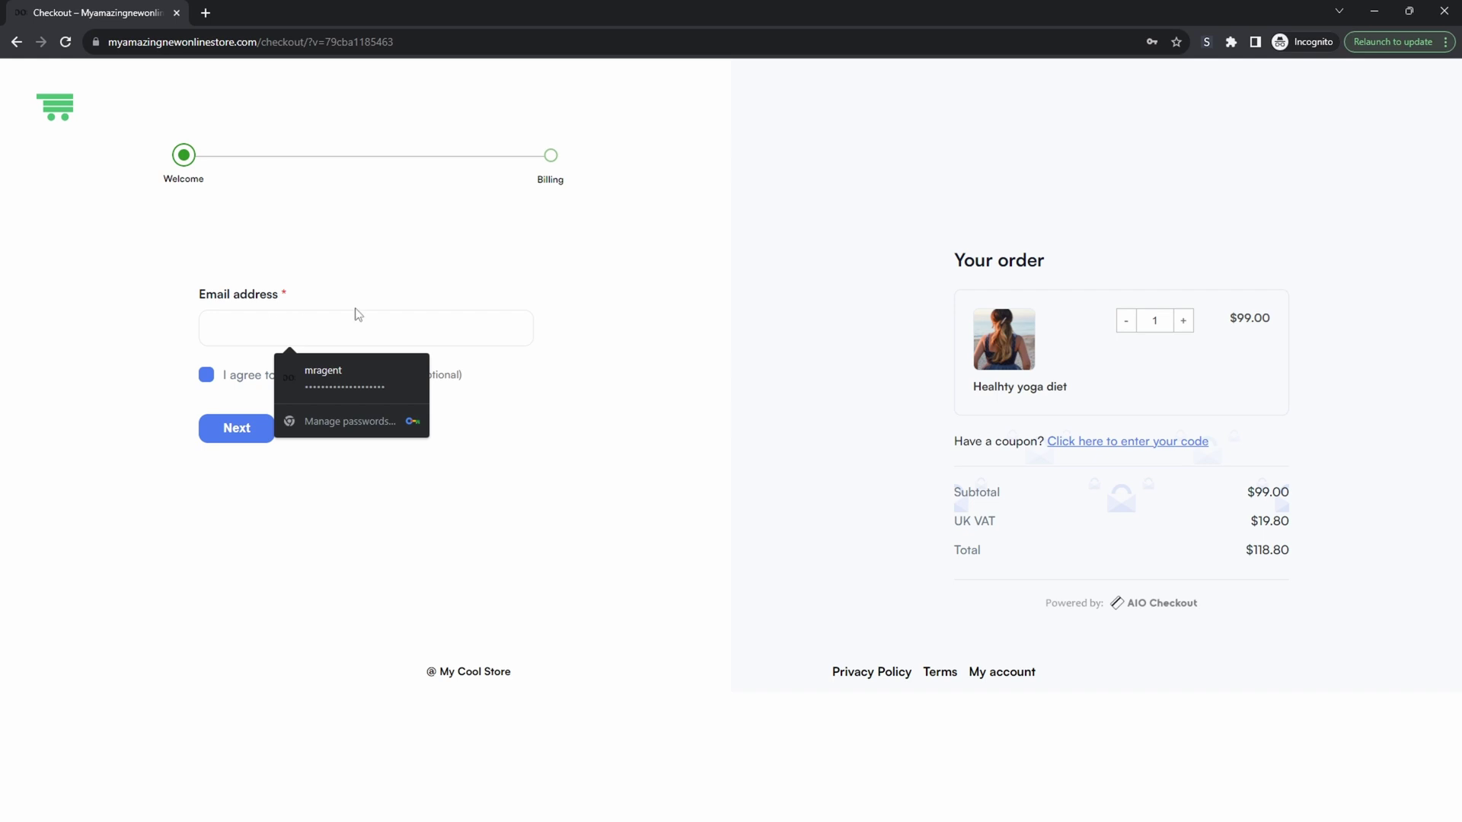
{"action": "type", "text": "asoijsapmsd@test.com"}
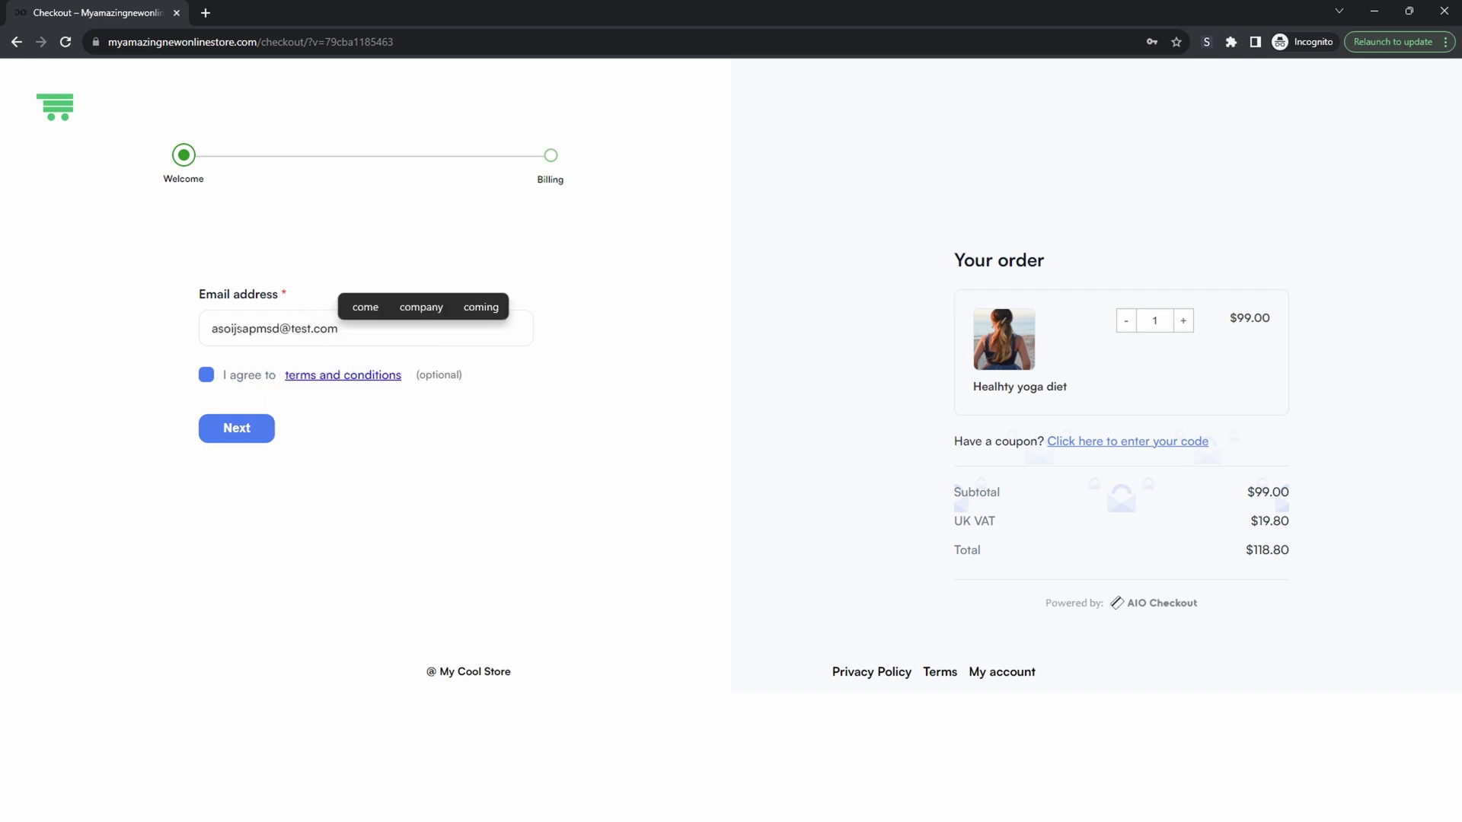
{"action": "left_click", "coordinate": [204, 376]}
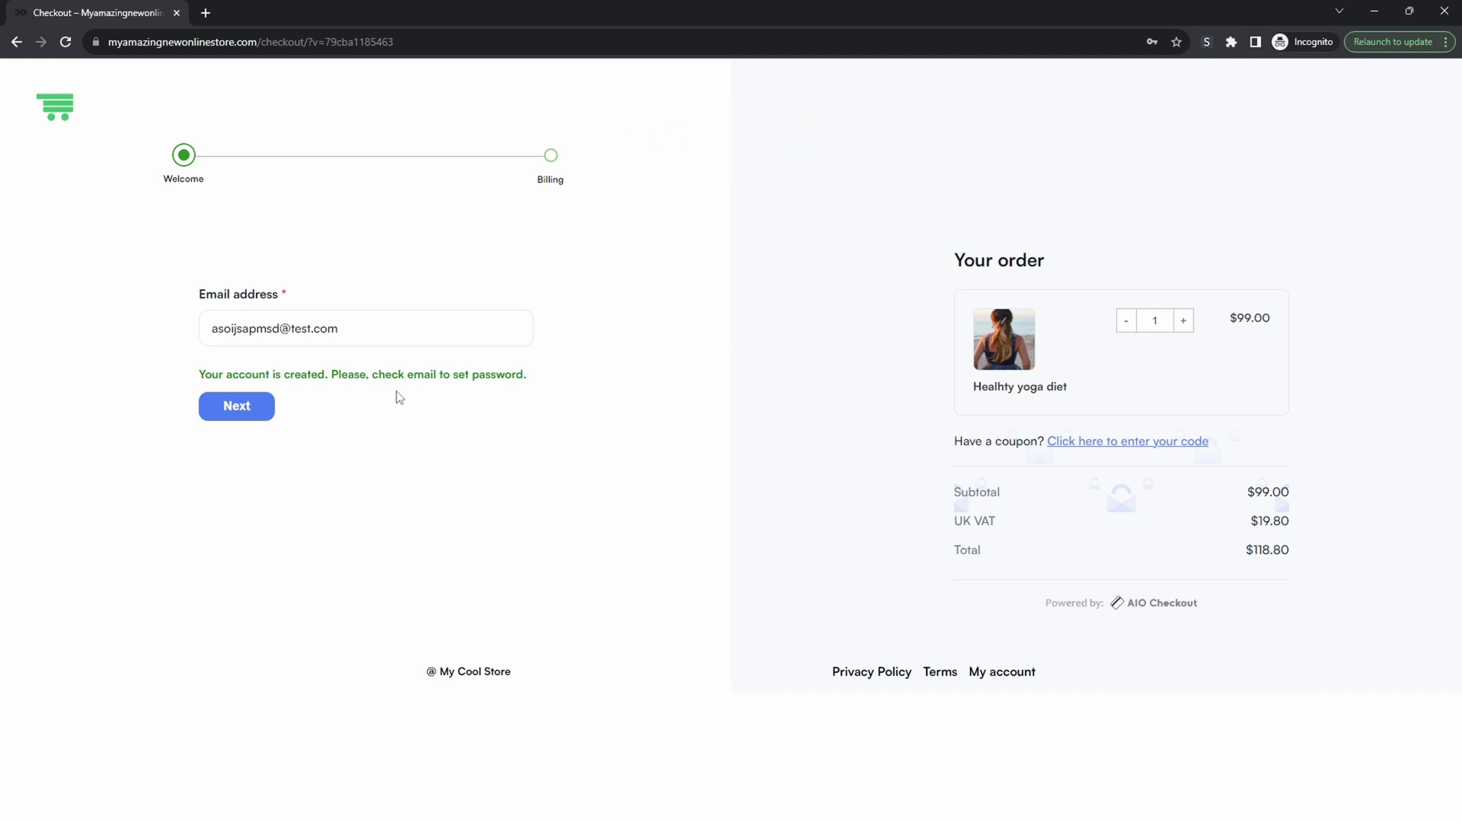
Go on to the Billing step, then back to Welcome and select the entered email.
{"action": "left_click", "coordinate": [263, 410]}
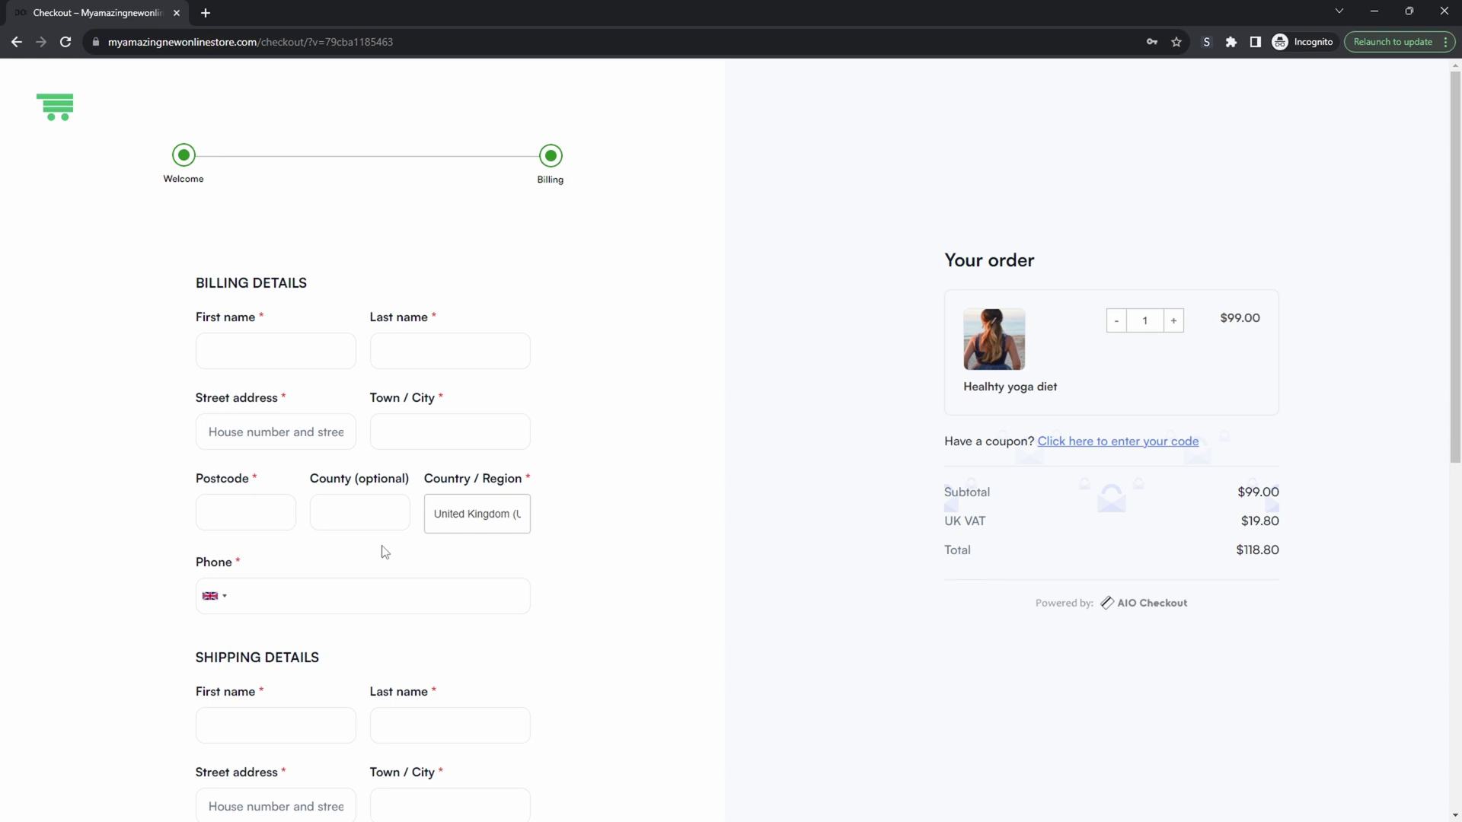
{"action": "scroll", "coordinate": [385, 552], "scroll_direction": "down", "scroll_amount": 7}
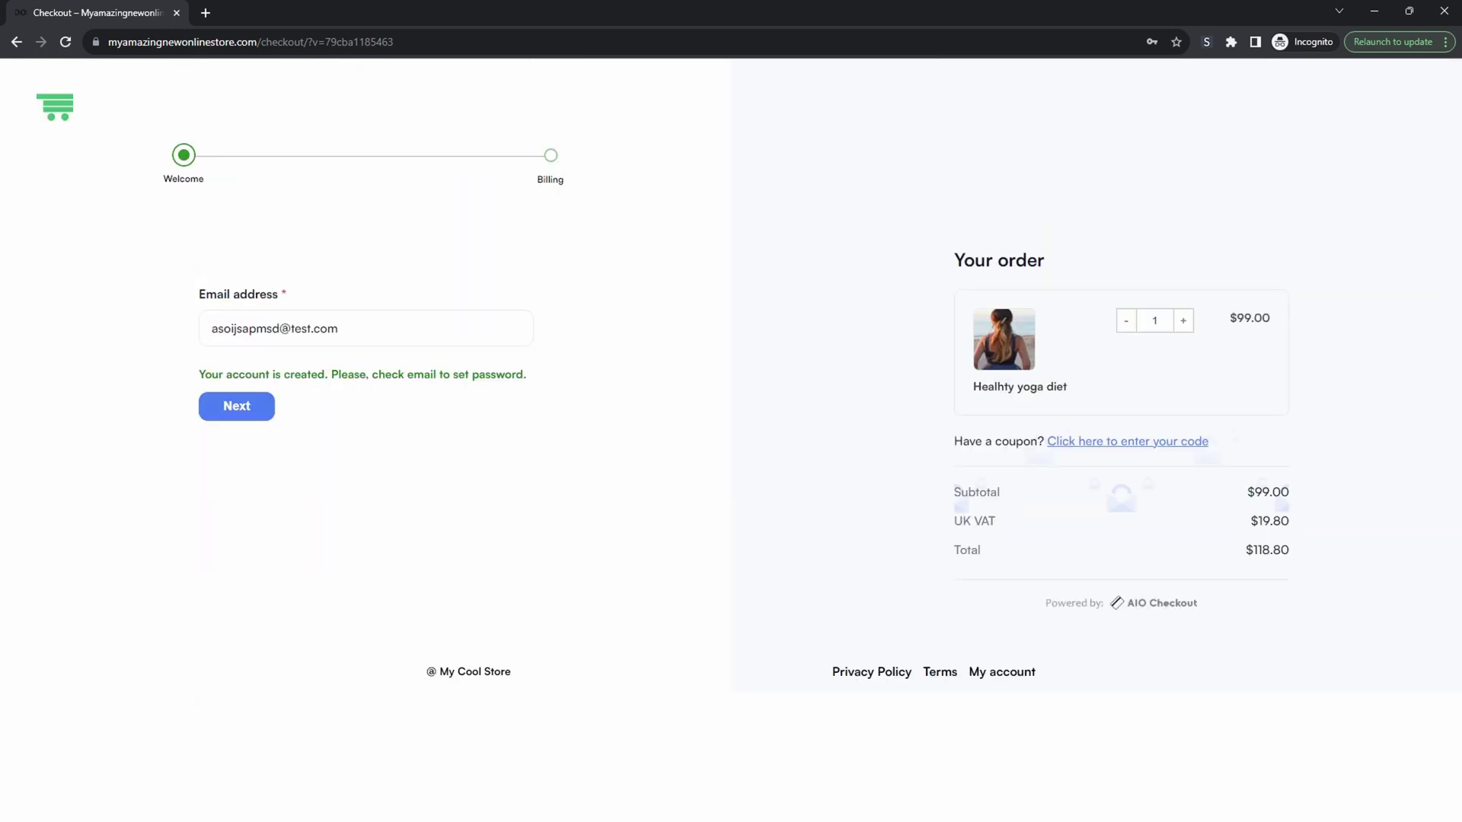
{"action": "left_click_drag", "start_coordinate": [357, 332], "coordinate": [216, 327]}
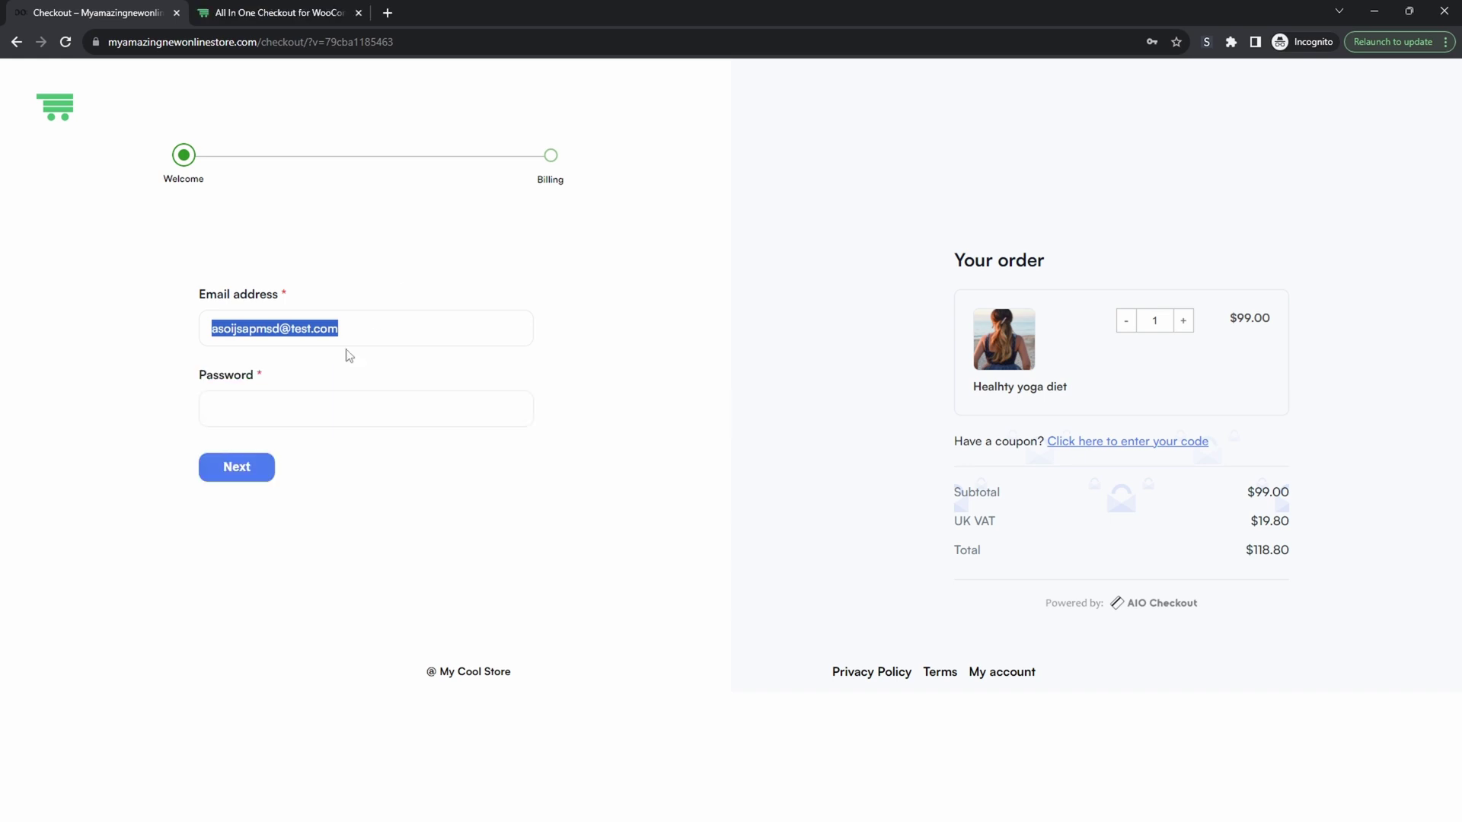
Switch to the aovup.com All In One Checkout tab and scroll down its page.
{"action": "left_click", "coordinate": [315, 14]}
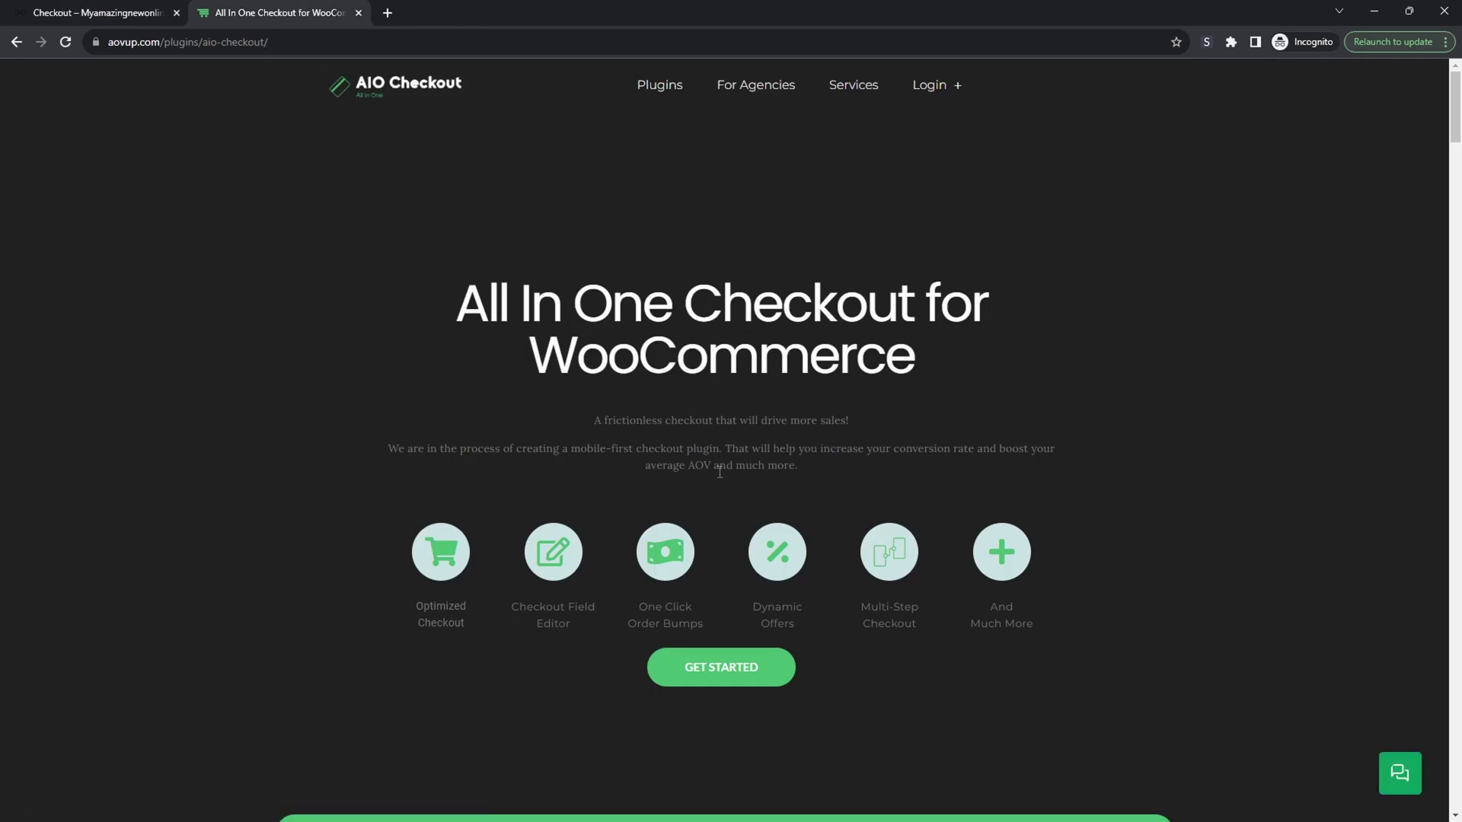
{"action": "scroll", "coordinate": [719, 471], "scroll_direction": "down", "scroll_amount": 3}
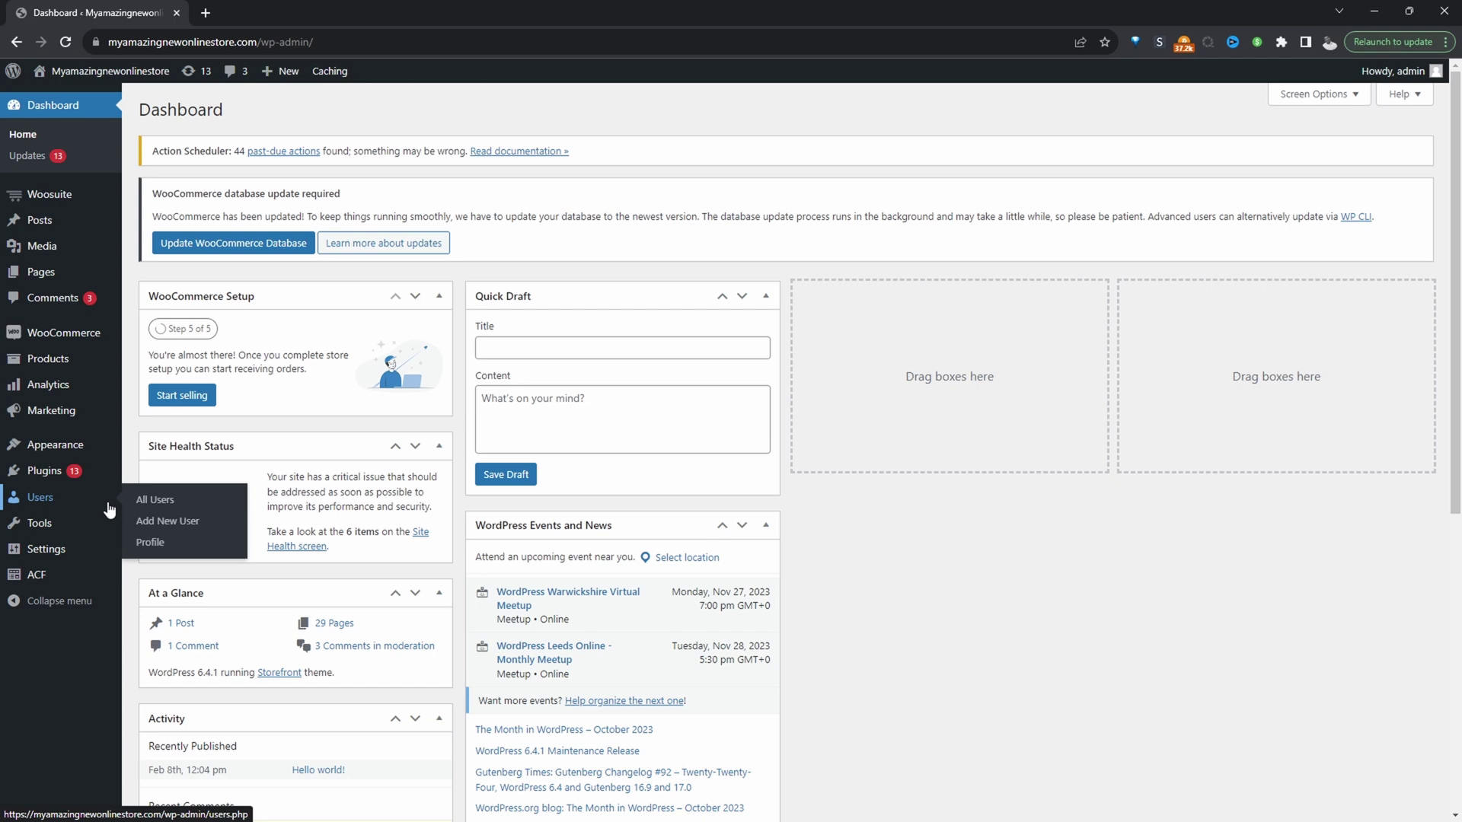
Open AIO Checkout from the Woosuite menu in the admin sidebar.
{"action": "mouse_move", "coordinate": [104, 474]}
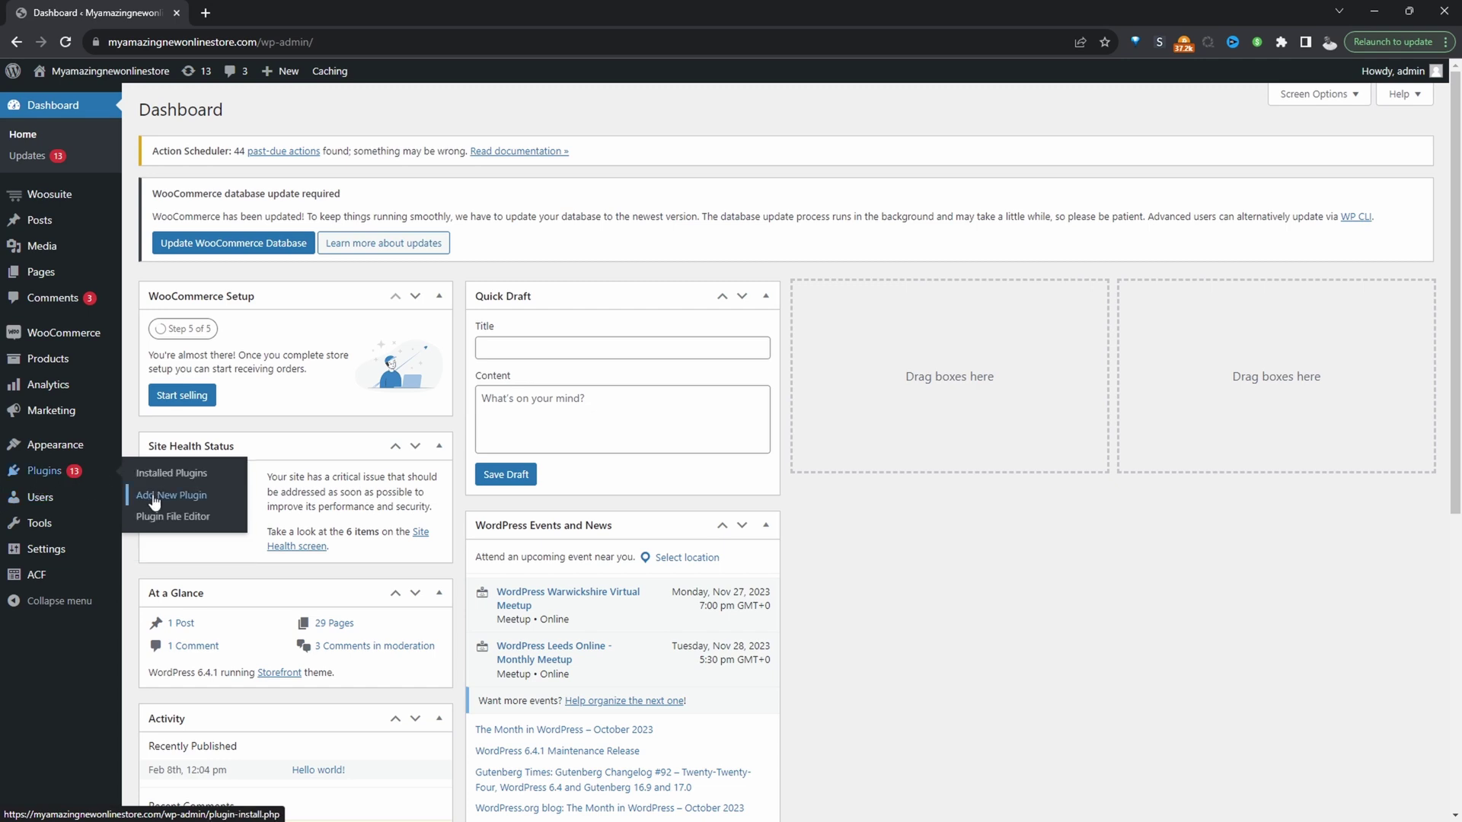
{"action": "mouse_move", "coordinate": [80, 196]}
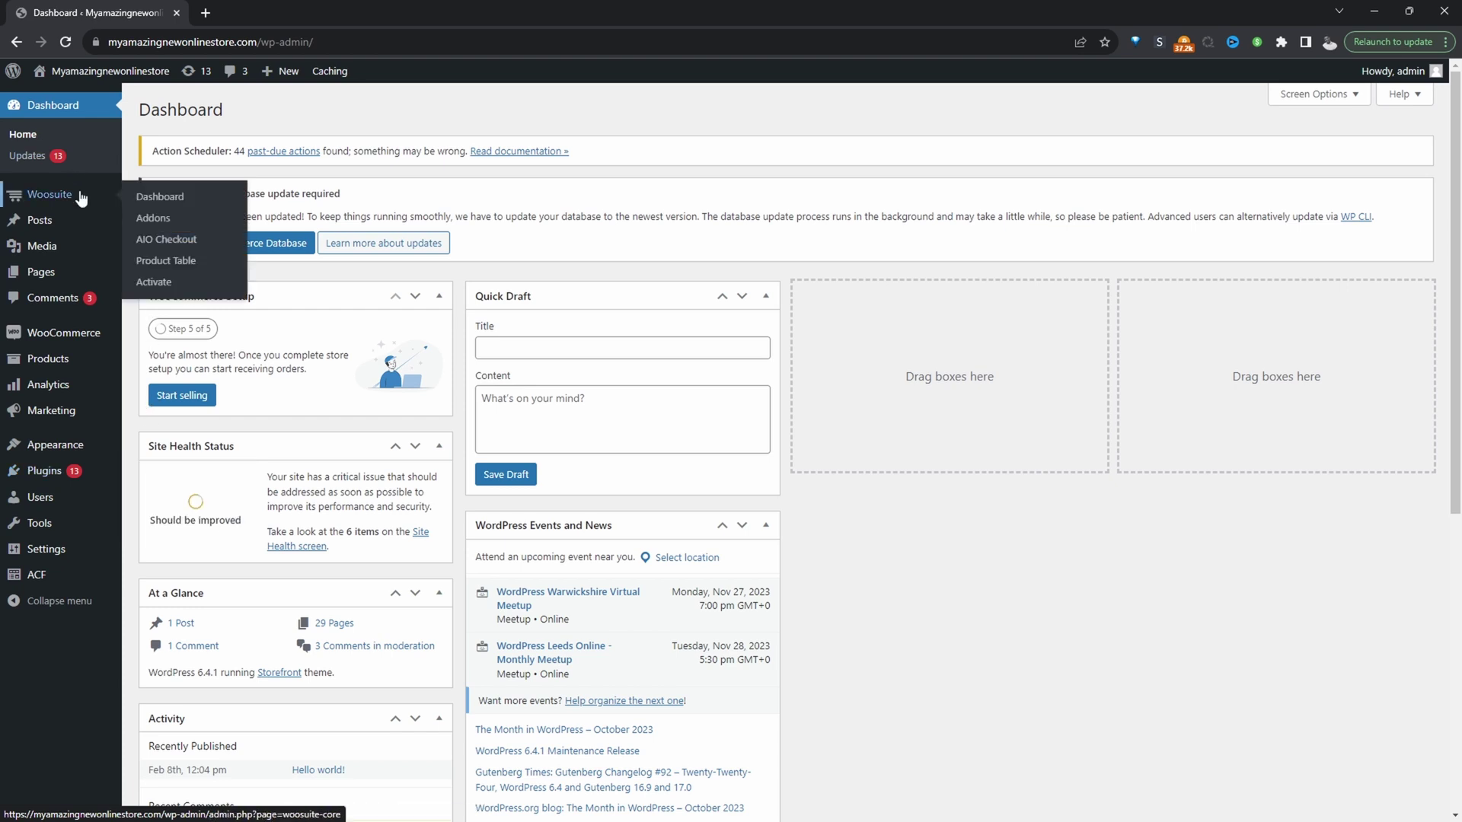
{"action": "left_click", "coordinate": [153, 248]}
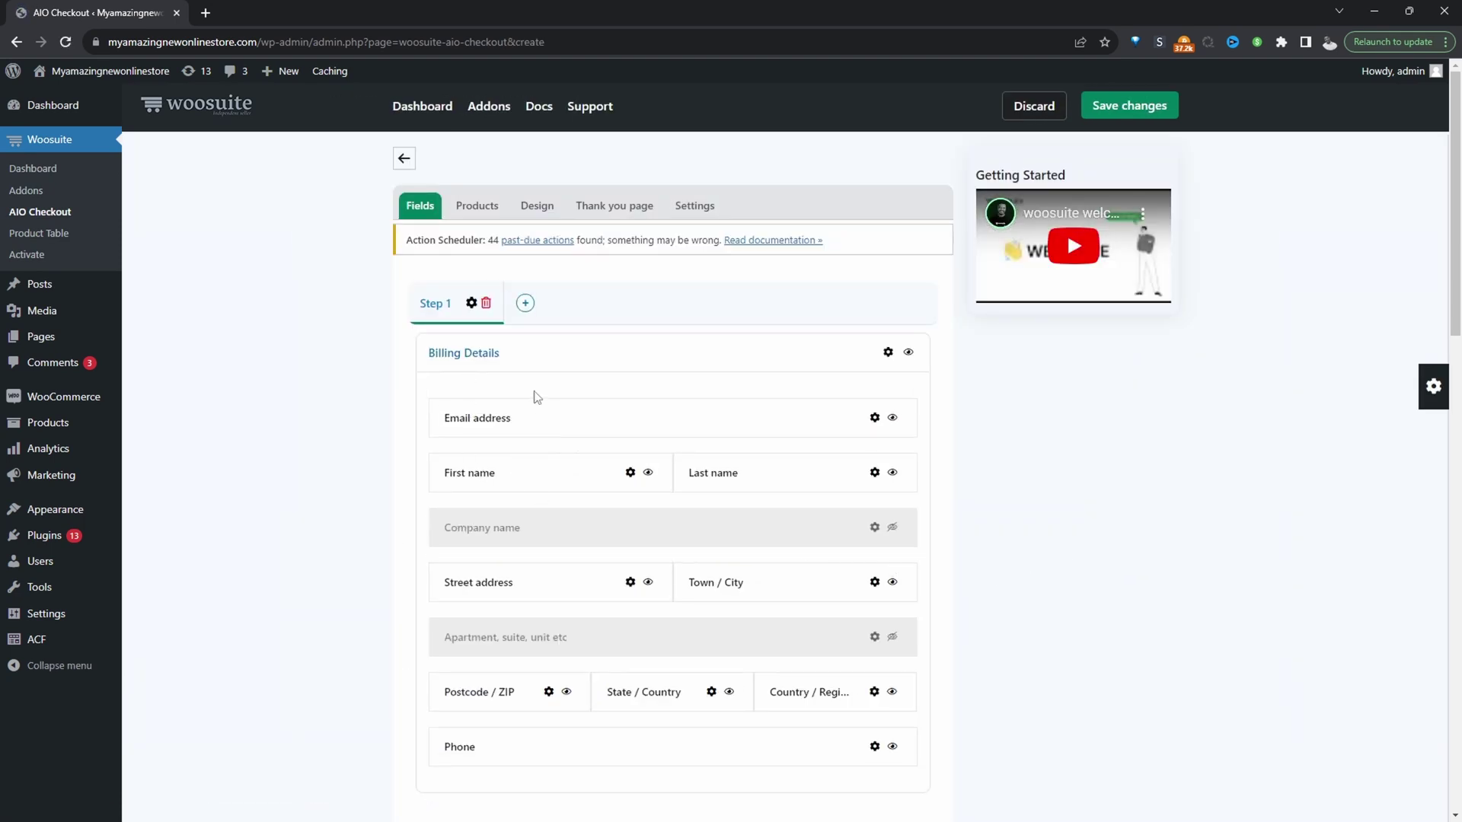
Add Step 2, which comes with a Payment section, then return to Step 1.
{"action": "left_click", "coordinate": [525, 305]}
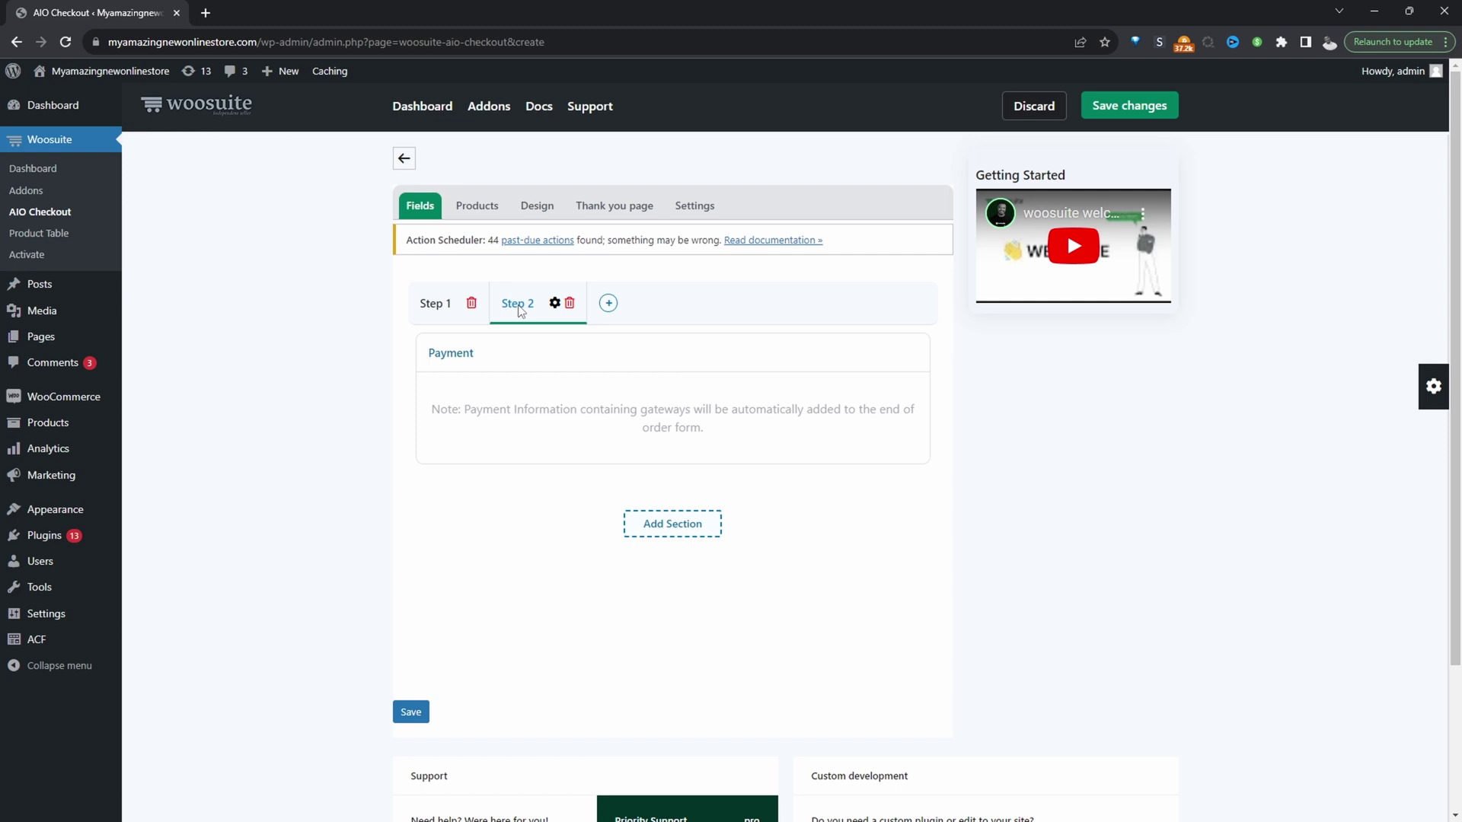
{"action": "left_click", "coordinate": [435, 318]}
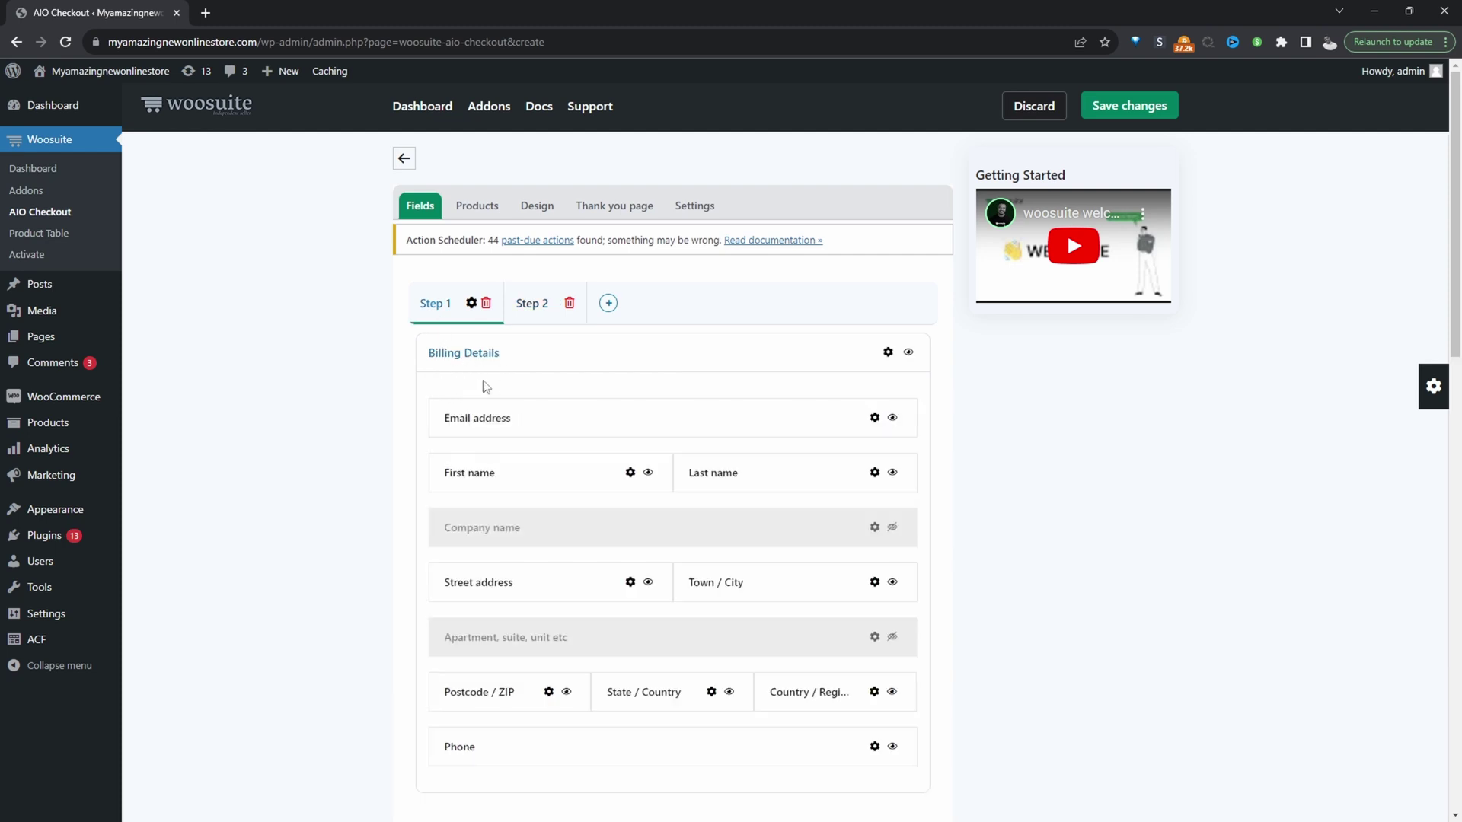
Add a new section to Step 1 and label it 'Welcome'.
{"action": "scroll", "coordinate": [528, 480], "scroll_direction": "down", "scroll_amount": 7}
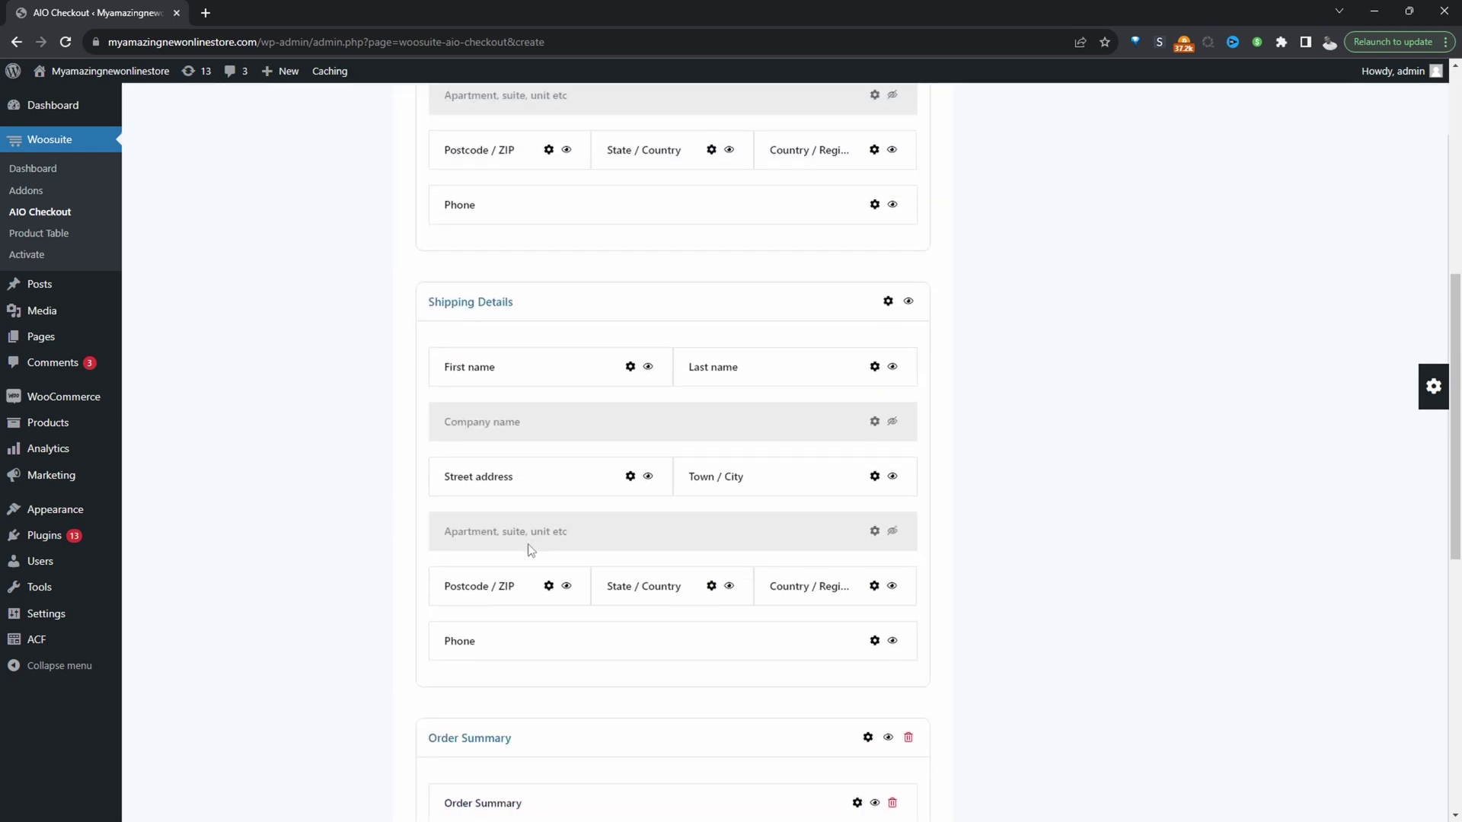
{"action": "scroll", "coordinate": [528, 543], "scroll_direction": "down", "scroll_amount": 8}
{"action": "left_click", "coordinate": [678, 503]}
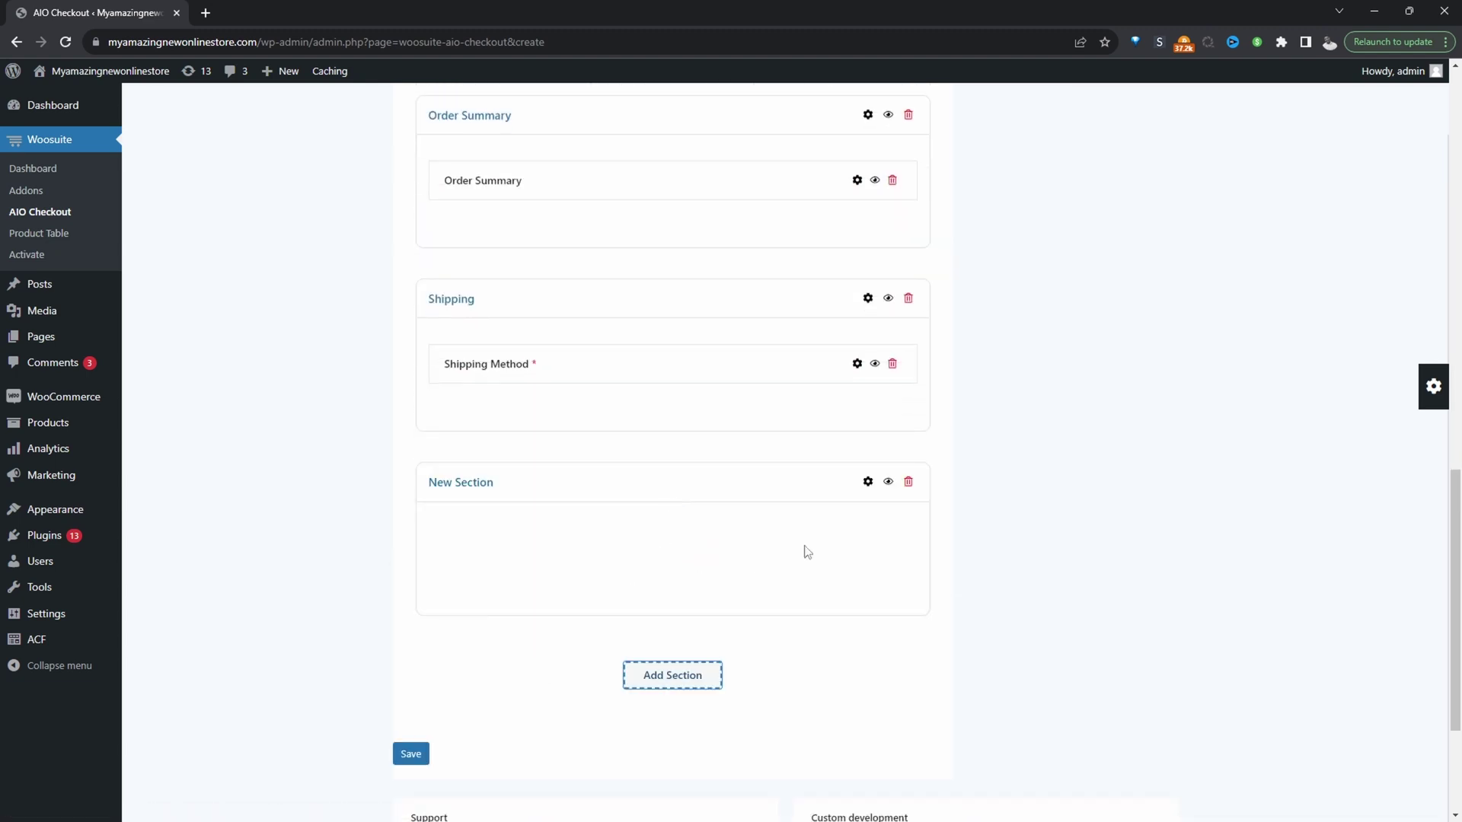
{"action": "left_click", "coordinate": [867, 481]}
{"action": "left_click_drag", "start_coordinate": [1227, 223], "coordinate": [1083, 226]}
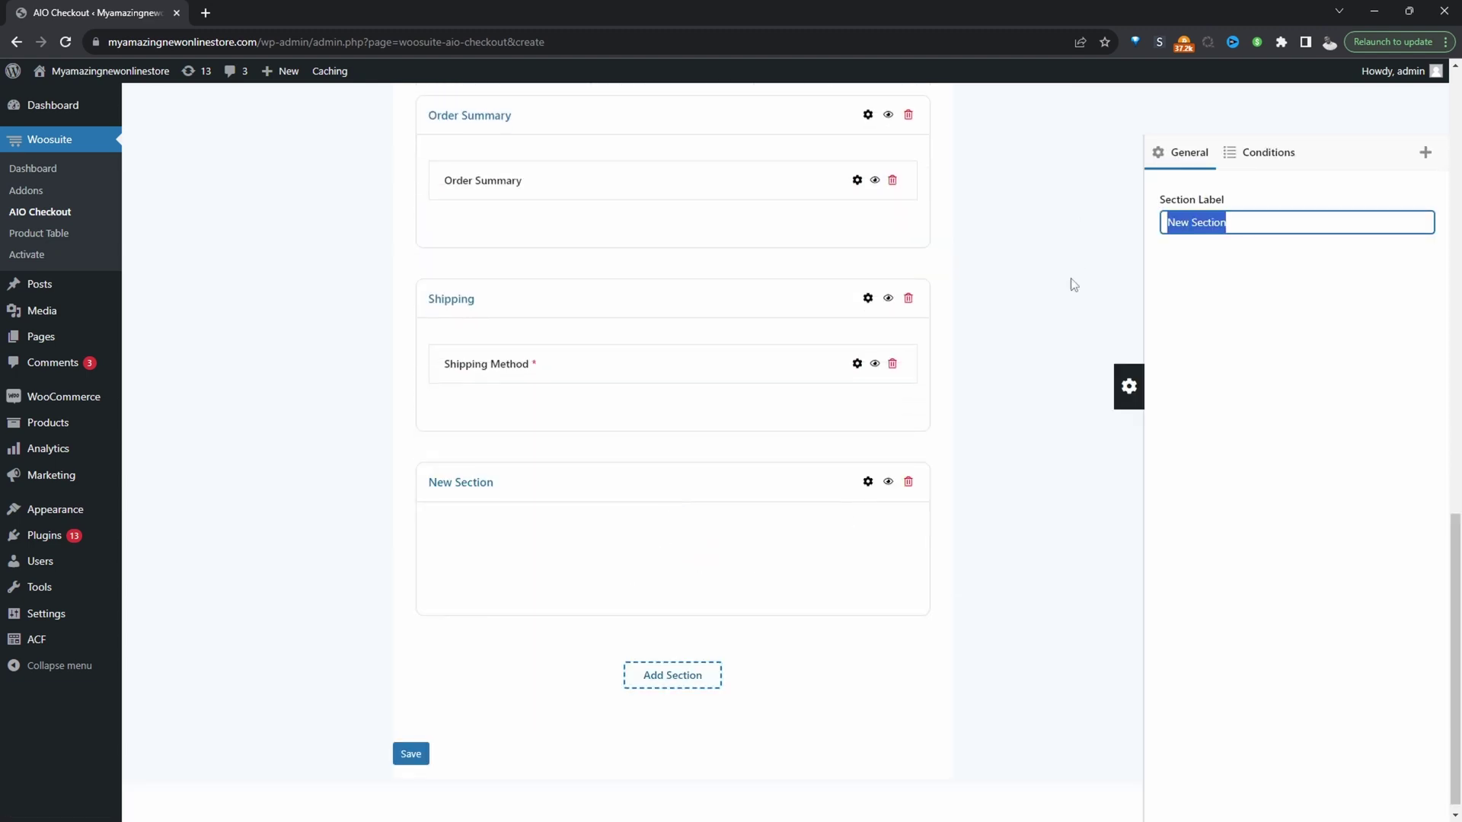
{"action": "type", "text": "Welcome"}
Drag Email address into Welcome and move the remaining sections to Step 2.
{"action": "scroll", "coordinate": [792, 371], "scroll_direction": "up", "scroll_amount": 12}
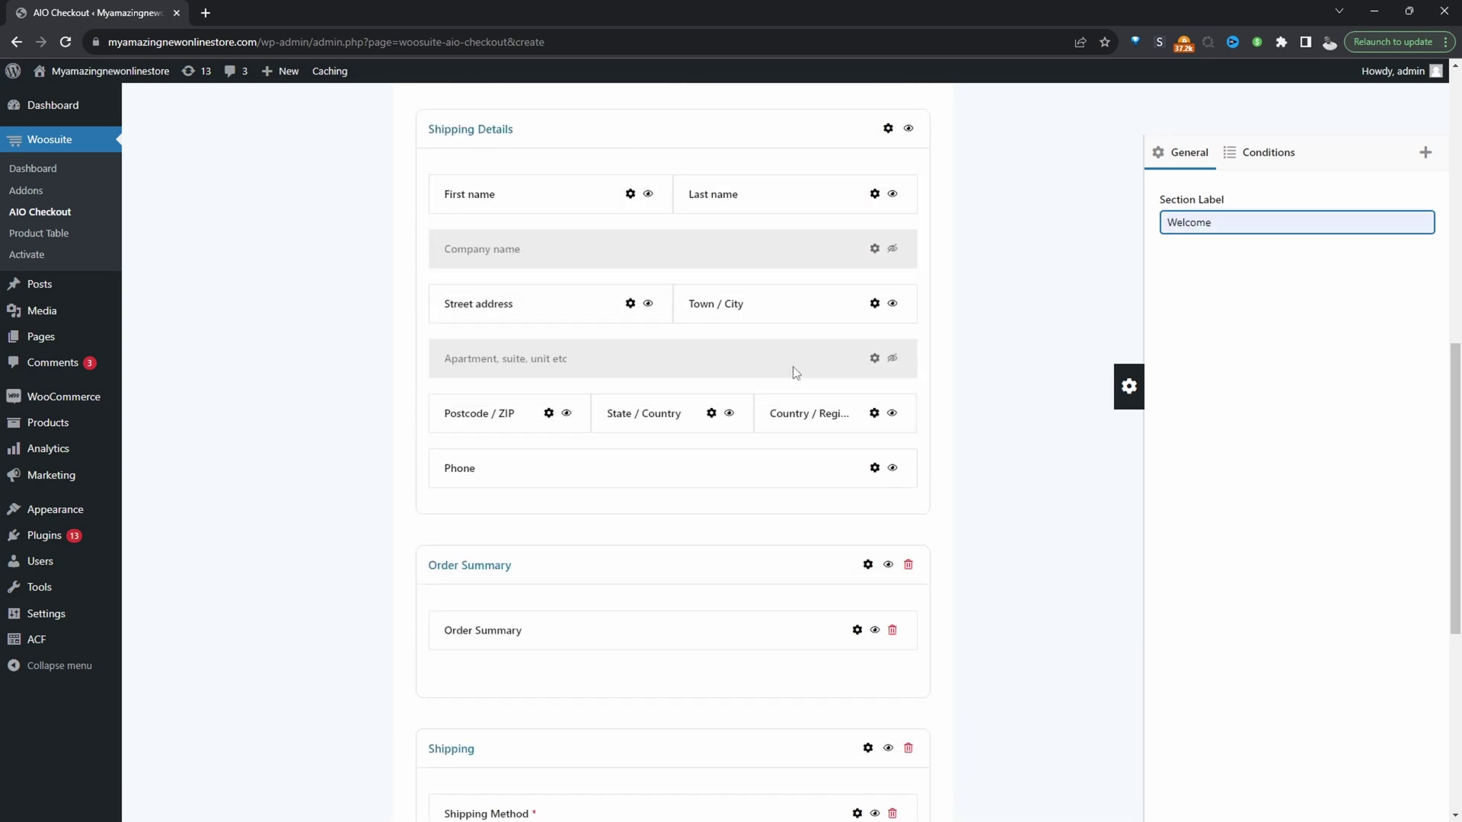
{"action": "scroll", "coordinate": [653, 379], "scroll_direction": "up", "scroll_amount": 3}
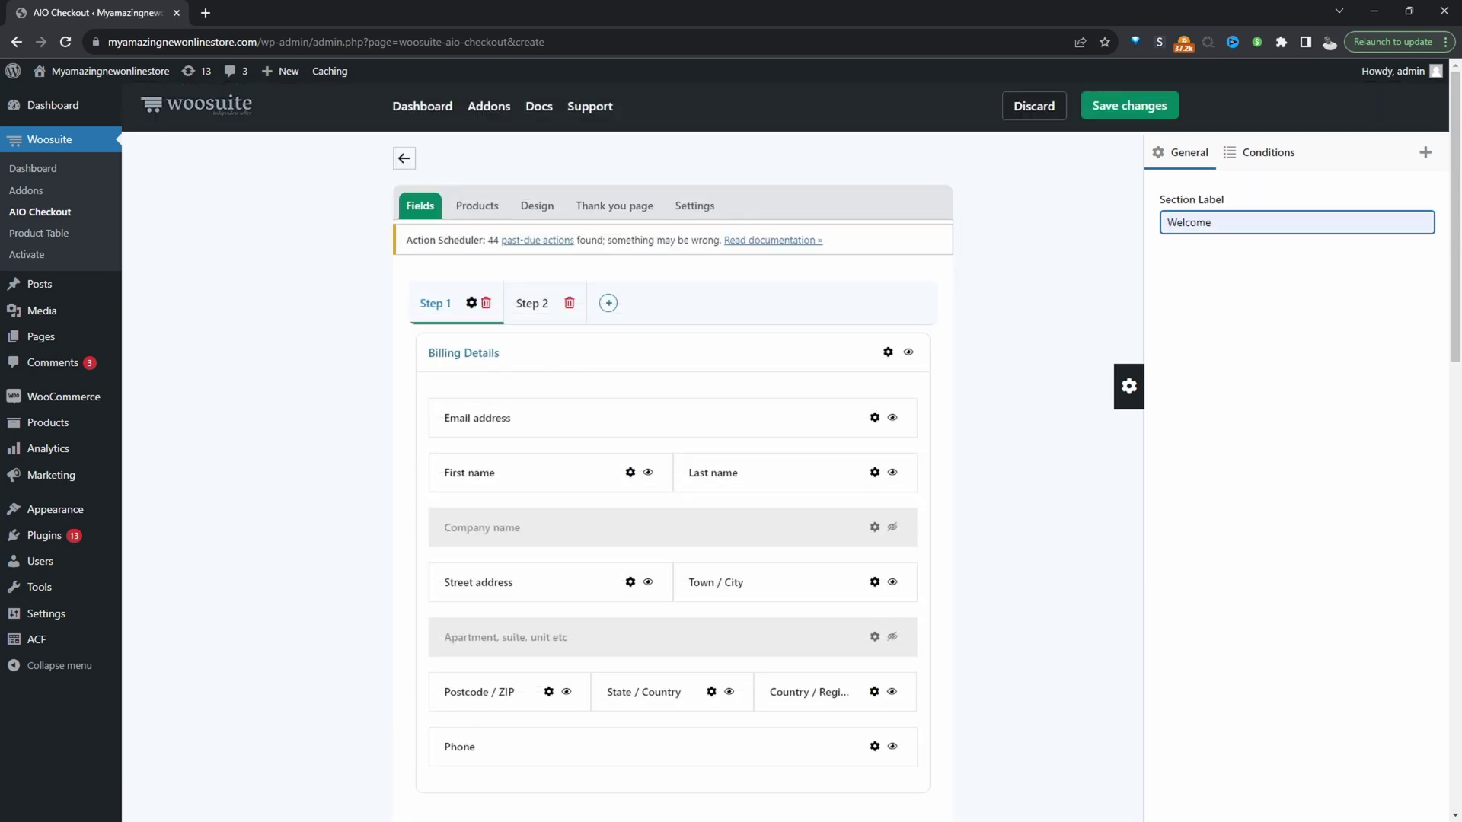
{"action": "left_click_drag", "start_coordinate": [512, 414], "coordinate": [602, 597]}
{"action": "scroll", "coordinate": [548, 463], "scroll_direction": "down", "scroll_amount": 15}
{"action": "scroll", "coordinate": [789, 365], "scroll_direction": "up", "scroll_amount": 15}
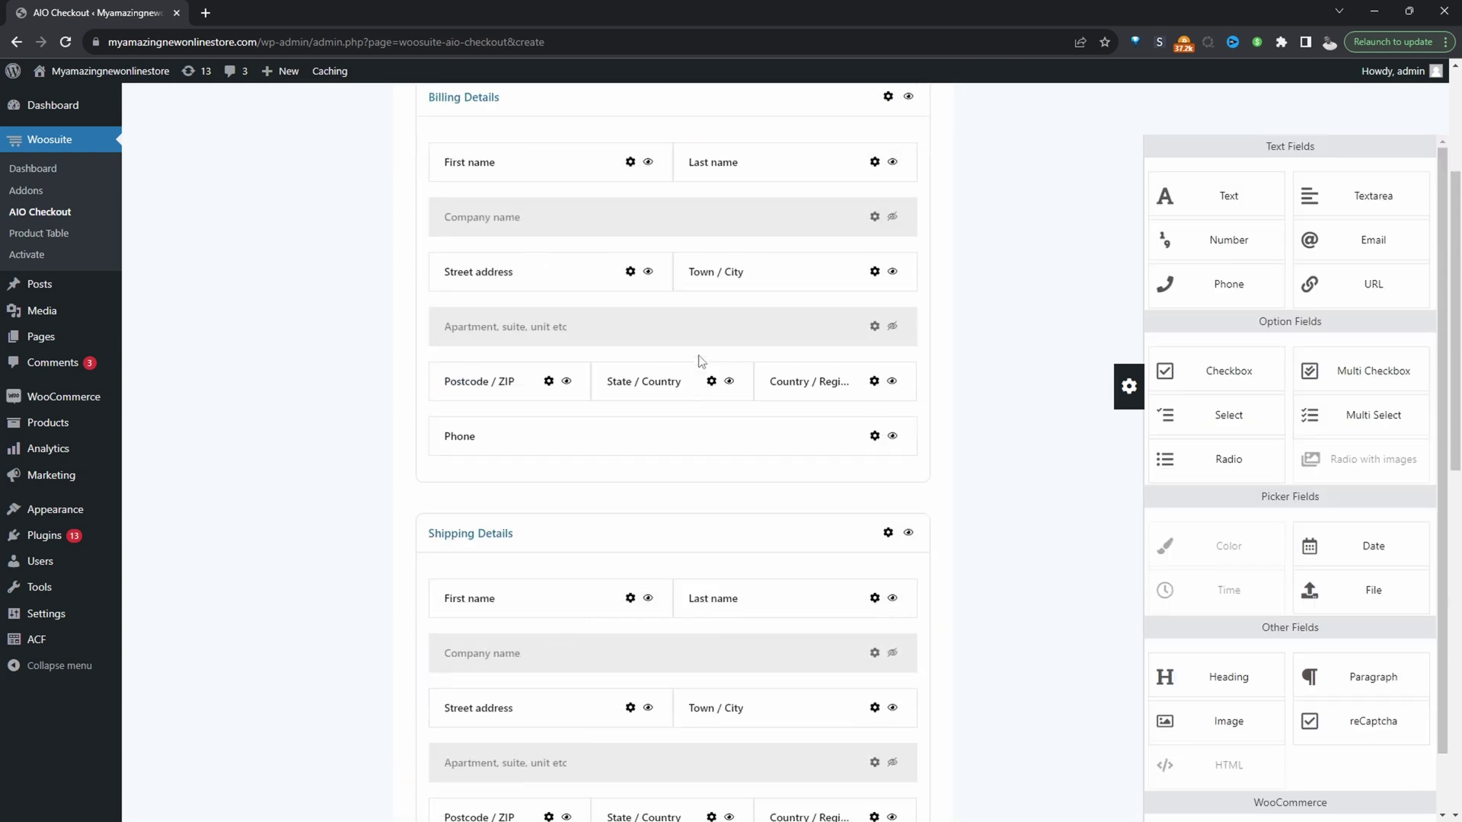
{"action": "scroll", "coordinate": [571, 368], "scroll_direction": "down", "scroll_amount": 7}
{"action": "left_click_drag", "start_coordinate": [567, 251], "coordinate": [561, 317]}
{"action": "scroll", "coordinate": [715, 340], "scroll_direction": "up", "scroll_amount": 8}
{"action": "scroll", "coordinate": [607, 427], "scroll_direction": "down", "scroll_amount": 6}
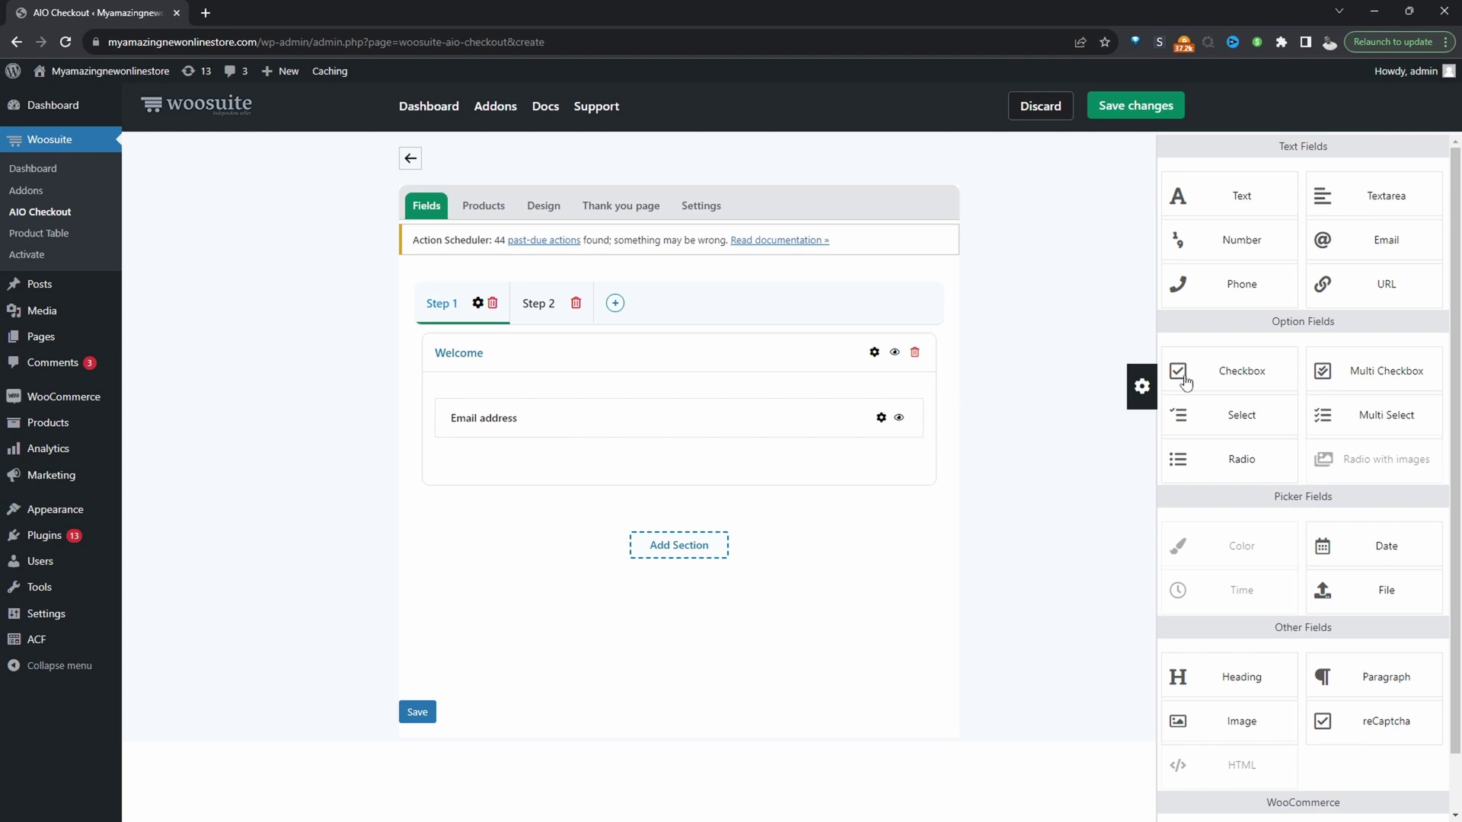
Add a checkbox to Welcome labeled 'I agree to terms and conditions'.
{"action": "left_click_drag", "start_coordinate": [1228, 373], "coordinate": [803, 452]}
{"action": "left_click", "coordinate": [863, 472]}
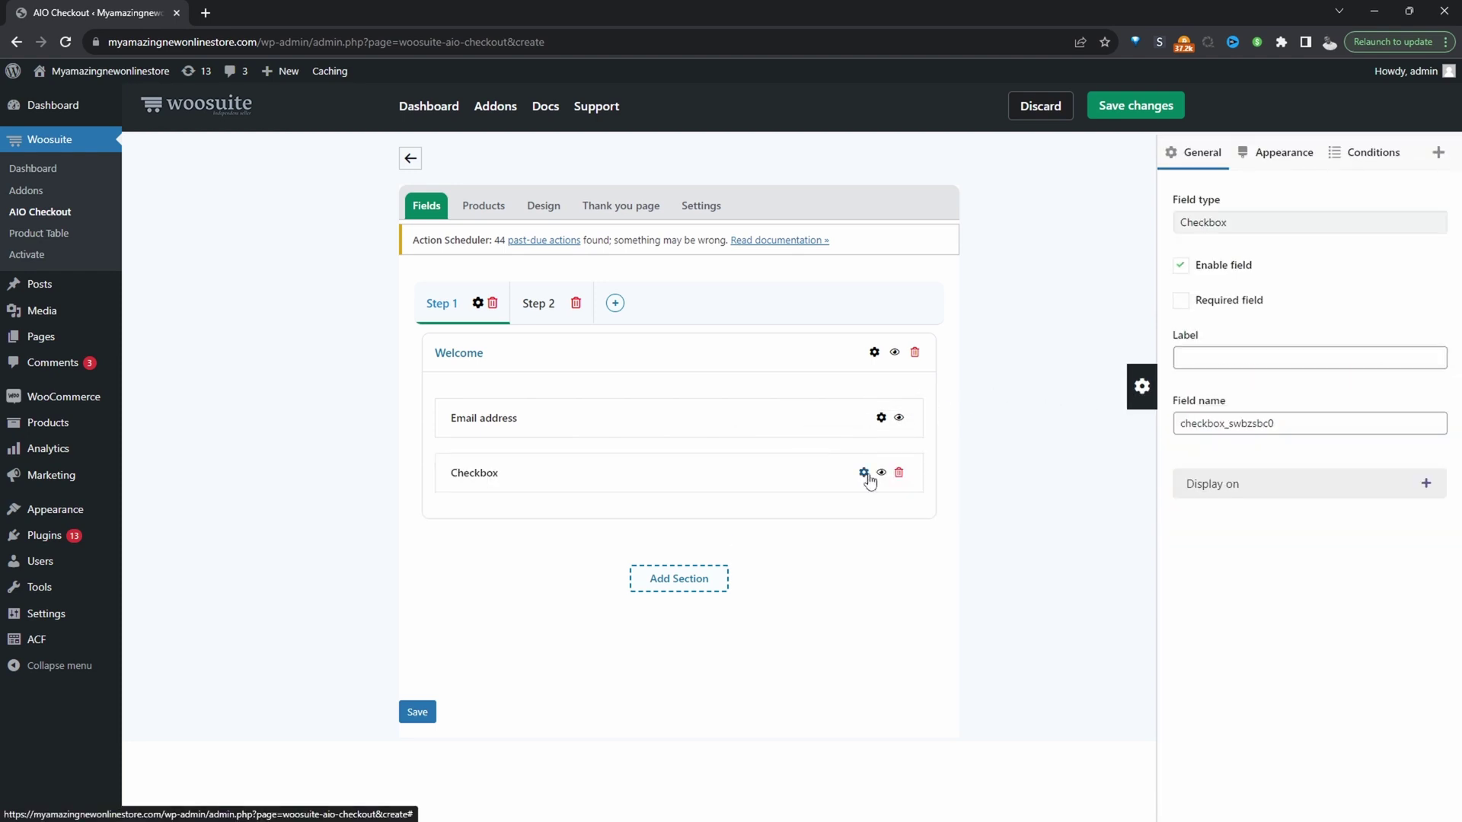
{"action": "left_click", "coordinate": [1249, 352]}
{"action": "left_click", "coordinate": [1265, 476]}
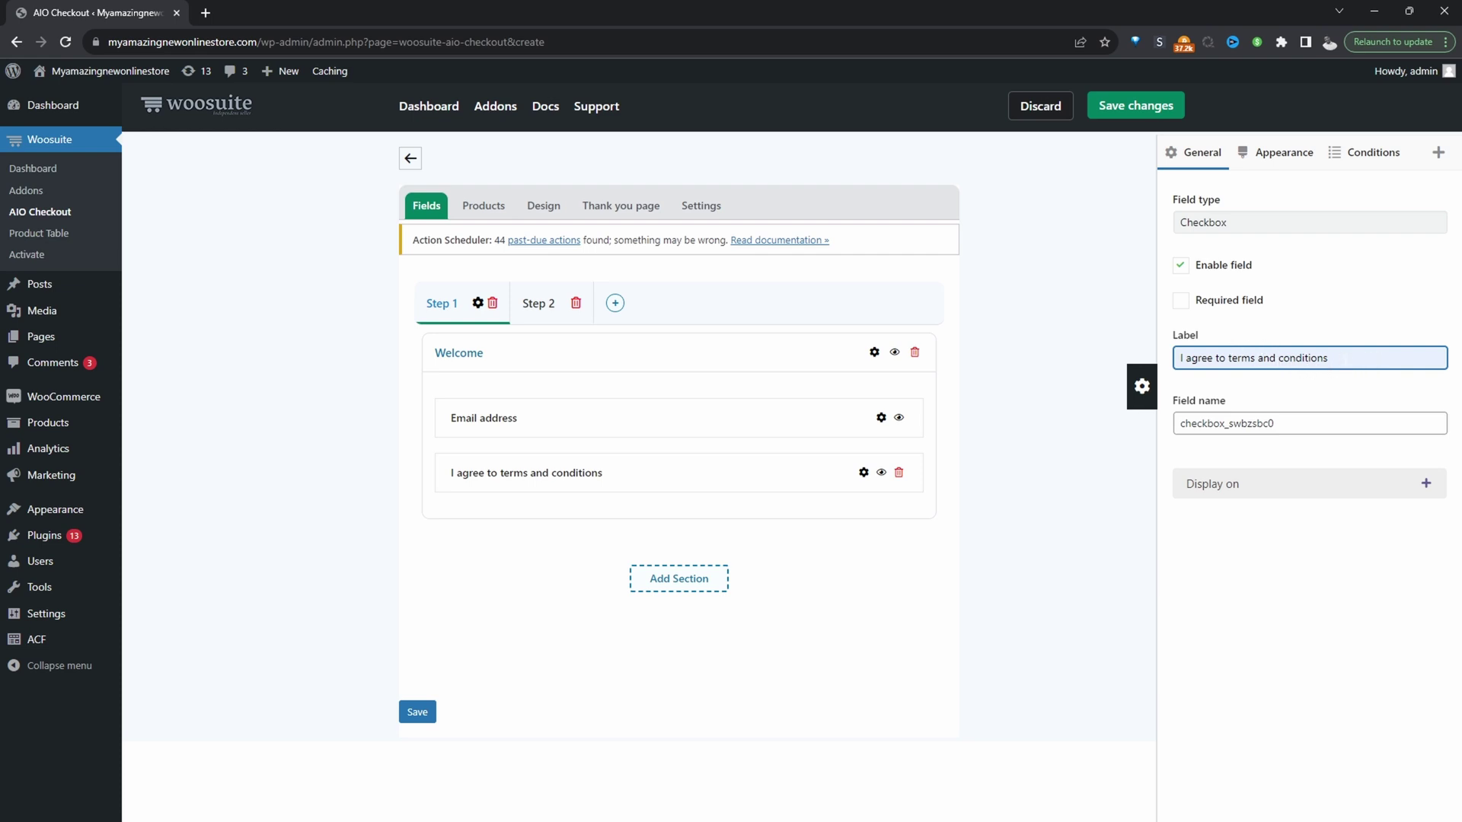
{"action": "left_click", "coordinate": [956, 564]}
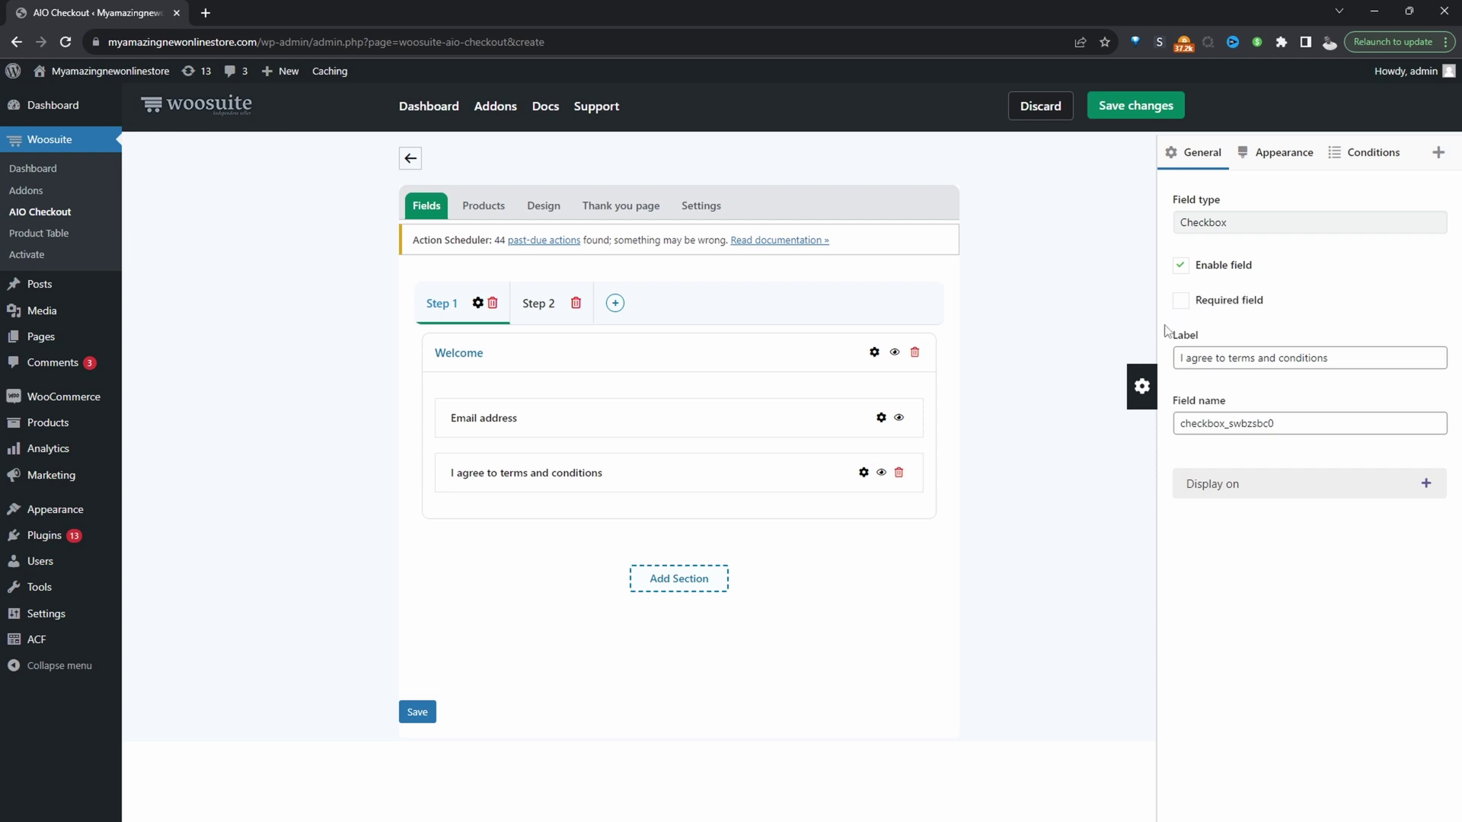
Wrap 'terms and conditions' in an <a href> link pointing to the store URL.
{"action": "left_click", "coordinate": [1221, 357]}
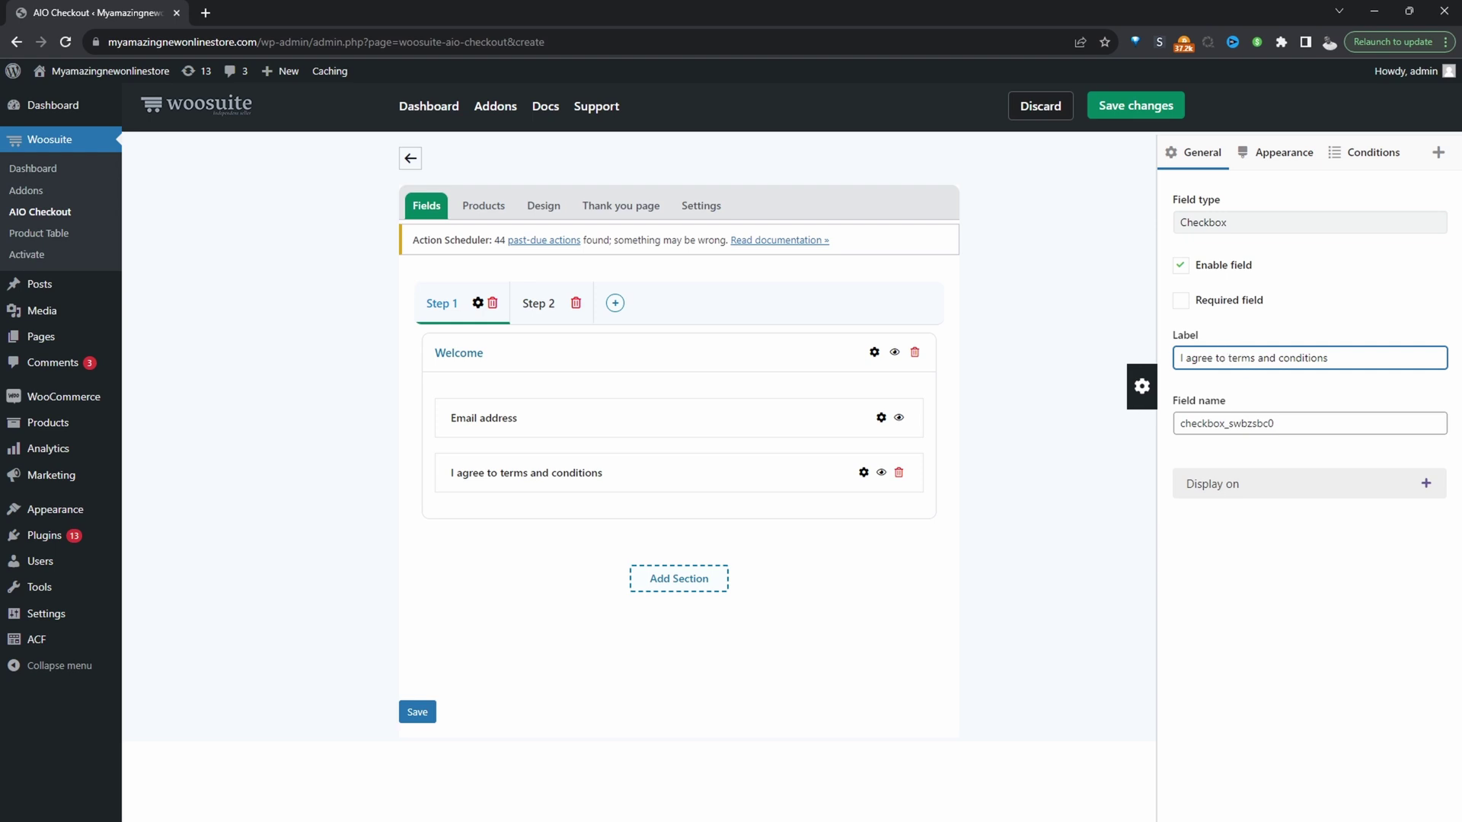
{"action": "type", "text": "<"}
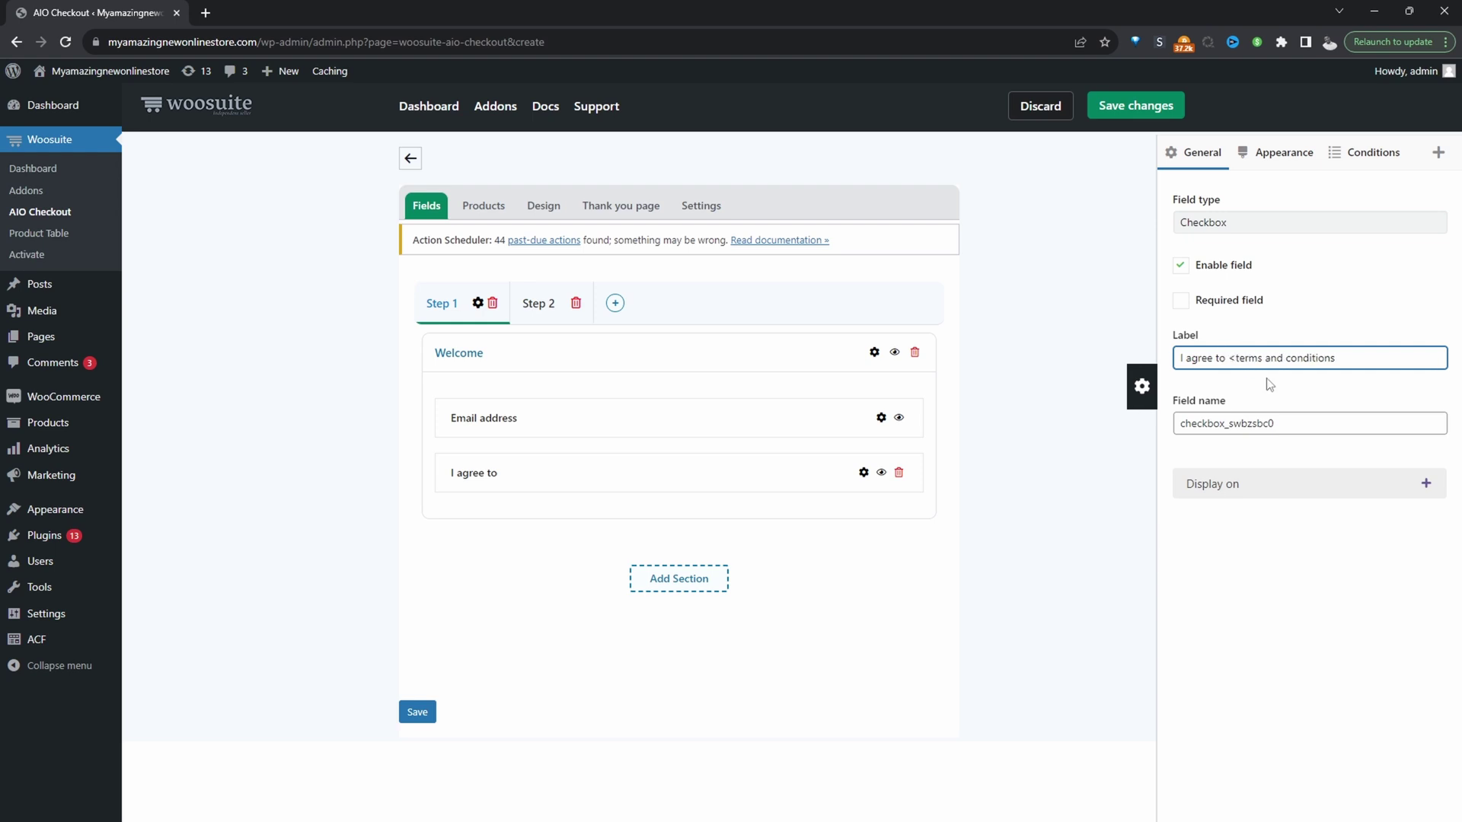
{"action": "type", "text": "a h"}
{"action": "type", "text": "re"}
{"action": "type", "text": "f=\"\">"}
{"action": "key", "text": "End"}
{"action": "type", "text": "</a>"}
{"action": "key", "text": "ctrl+l"}
{"action": "key", "text": "ctrl+c"}
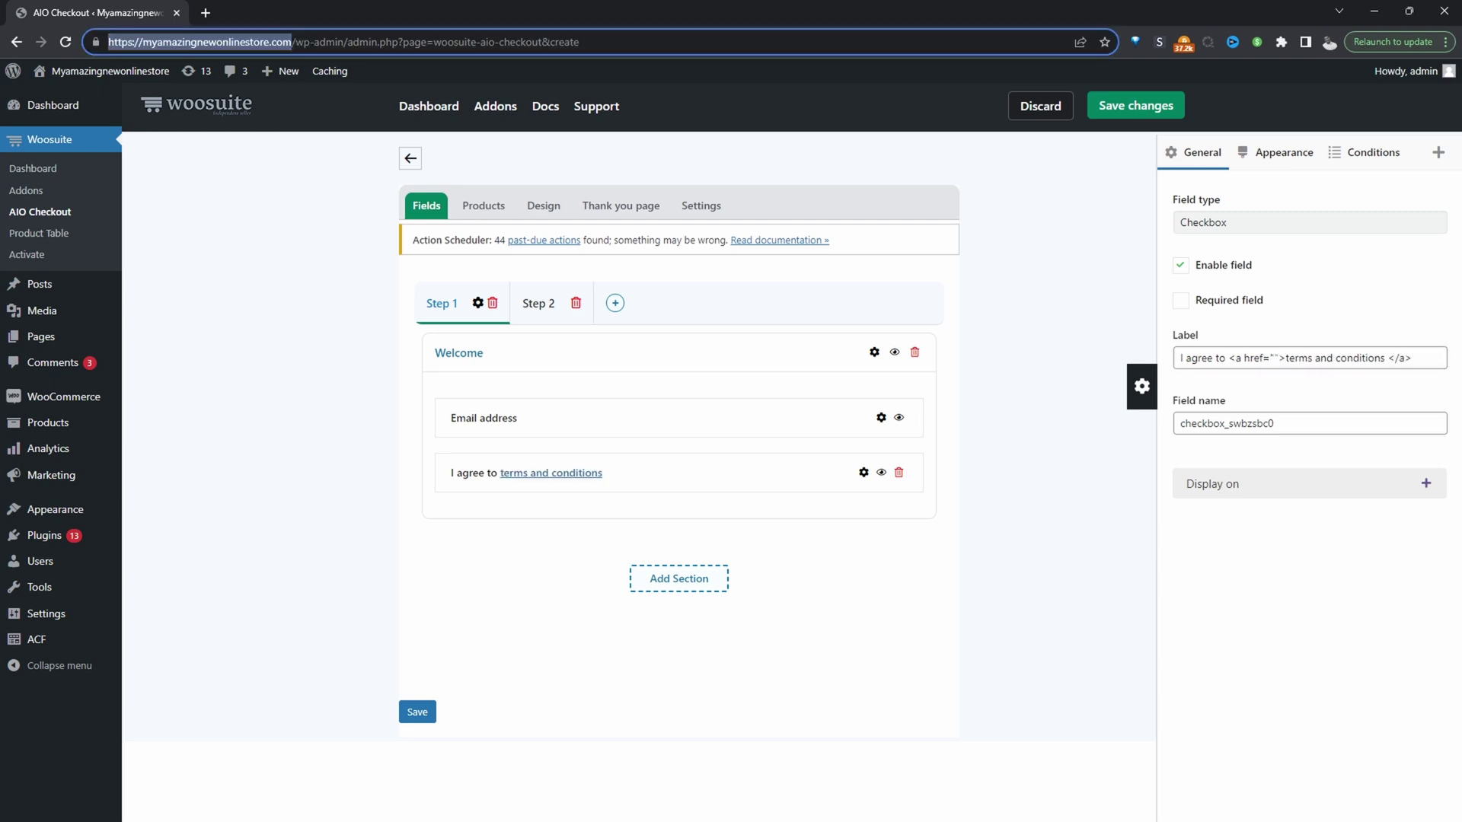
{"action": "left_click", "coordinate": [1283, 359]}
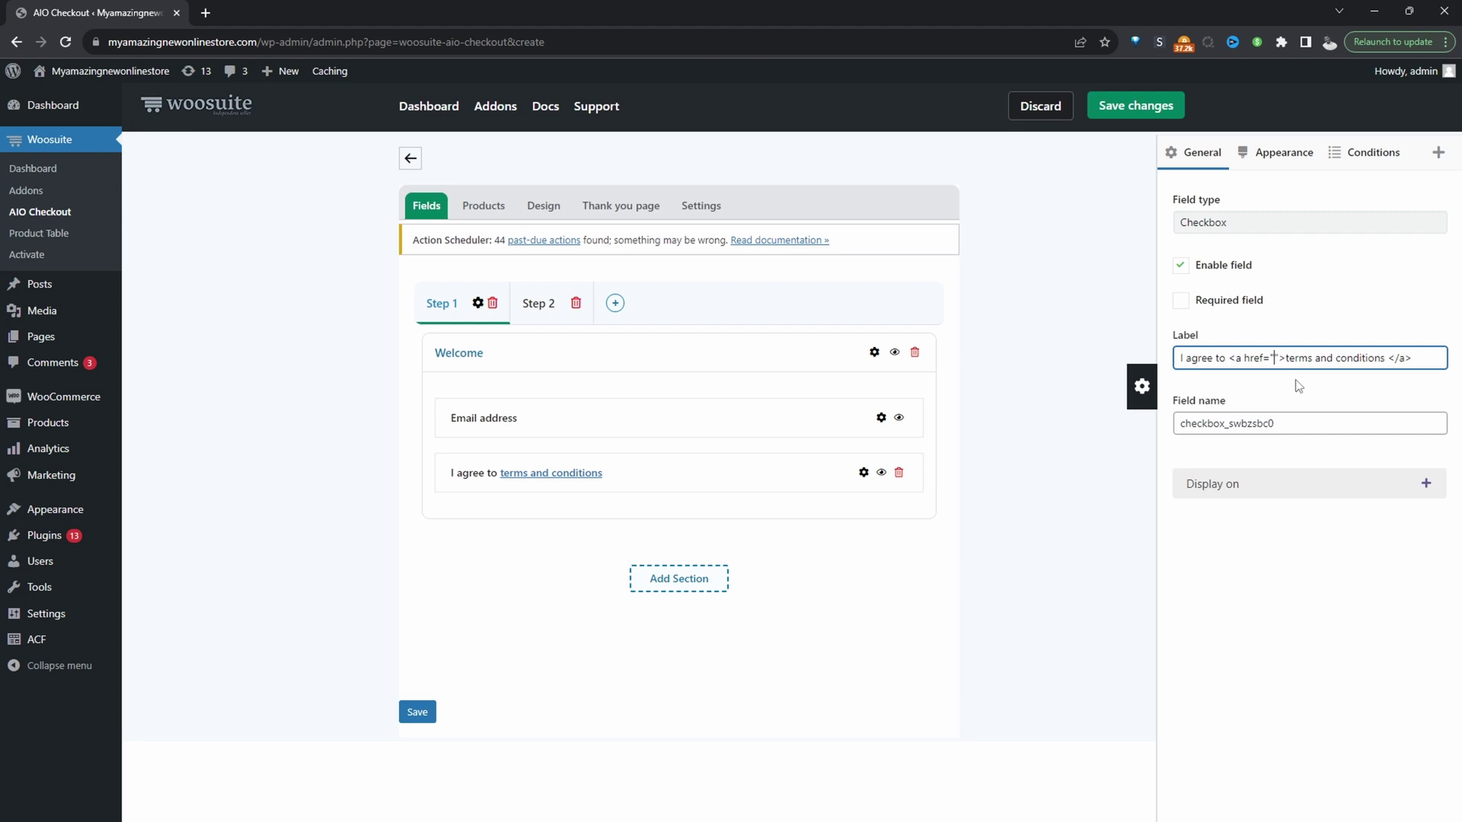
{"action": "key", "text": "ctrl+v"}
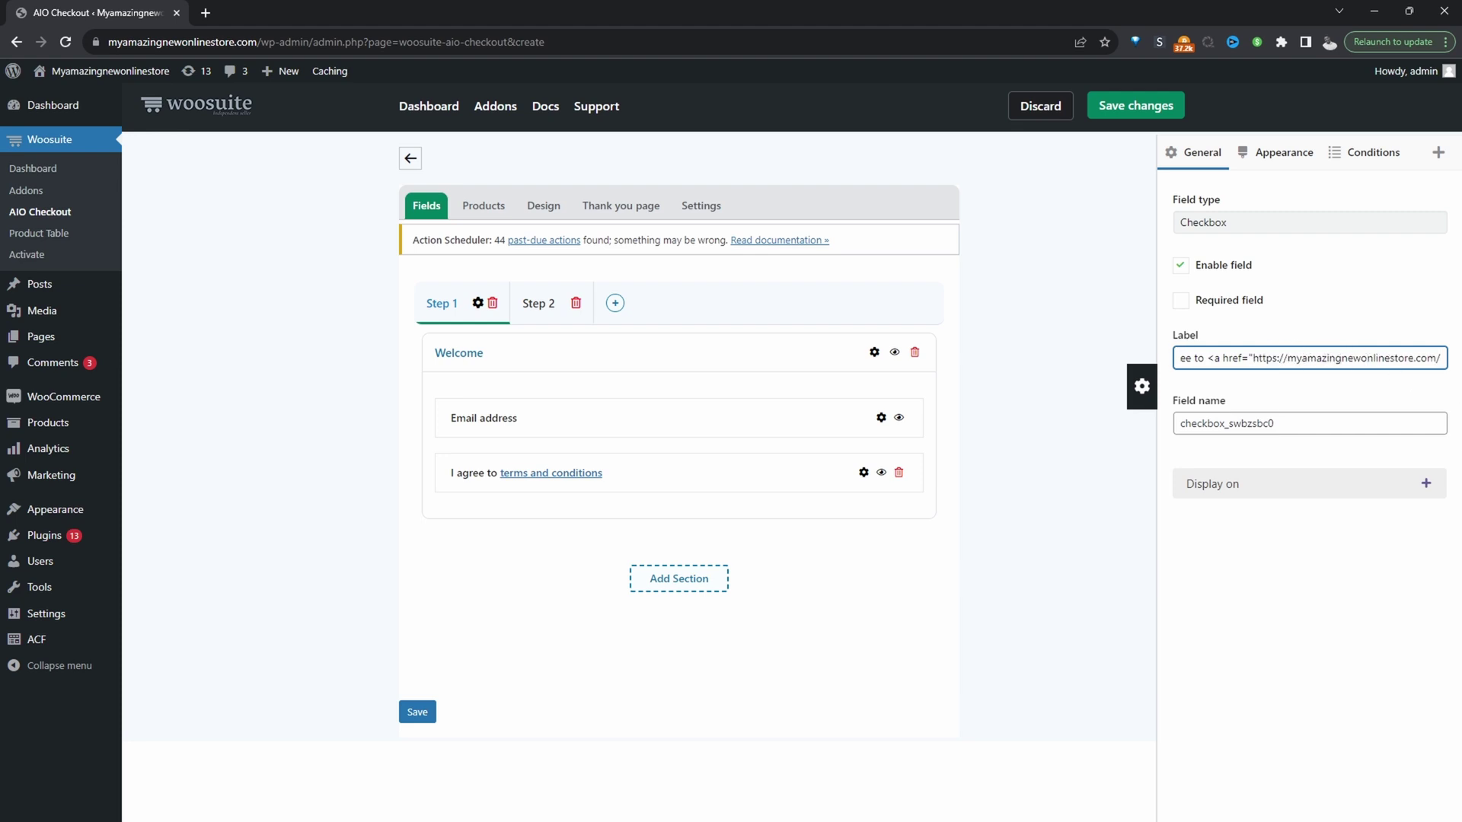
{"action": "left_click", "coordinate": [880, 418]}
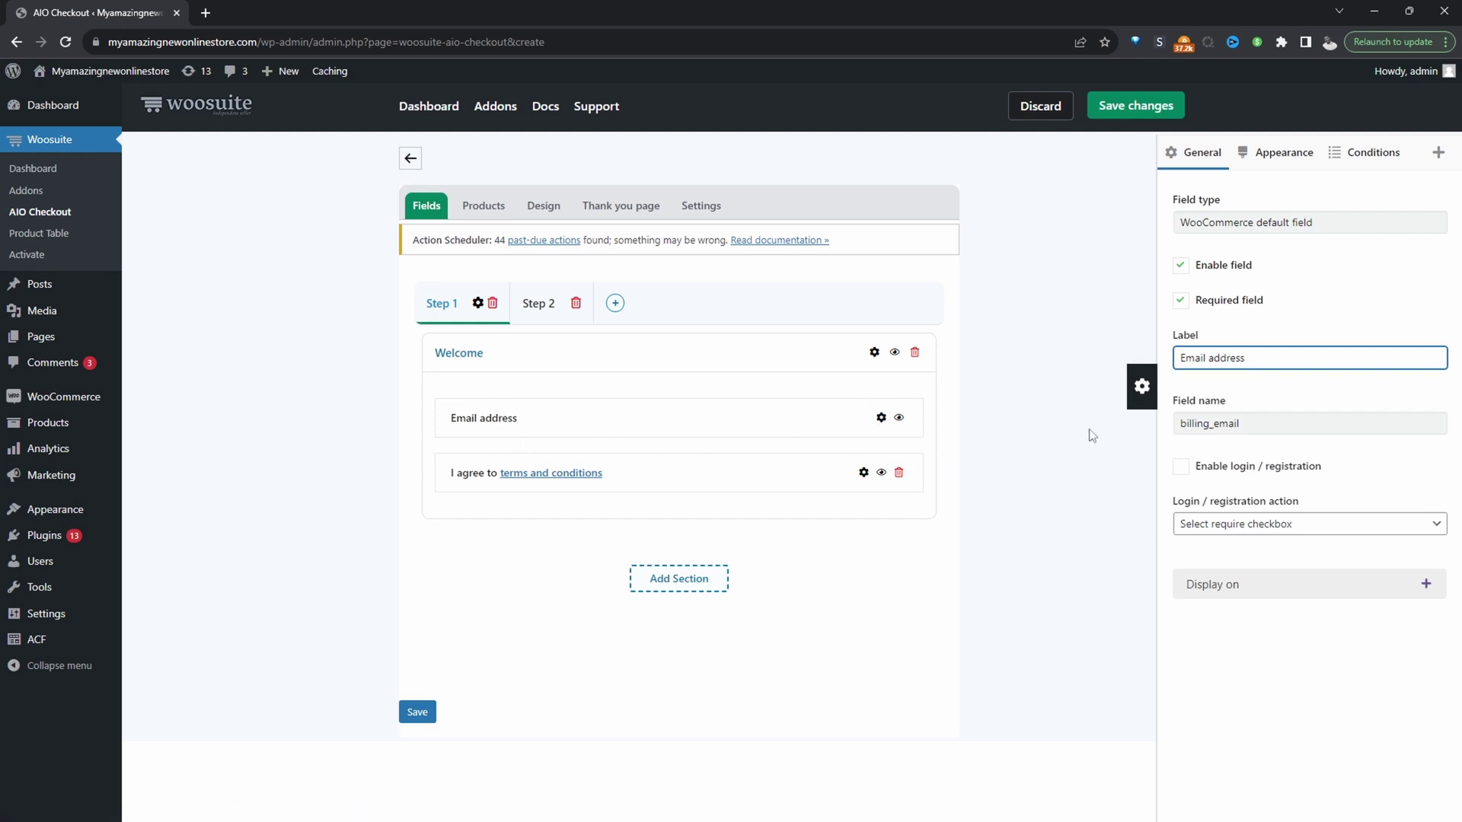
Enable login / registration on Email address, with 'I agree to terms and conditions' as the trigger.
{"action": "left_click", "coordinate": [1188, 473]}
{"action": "left_click", "coordinate": [1181, 468]}
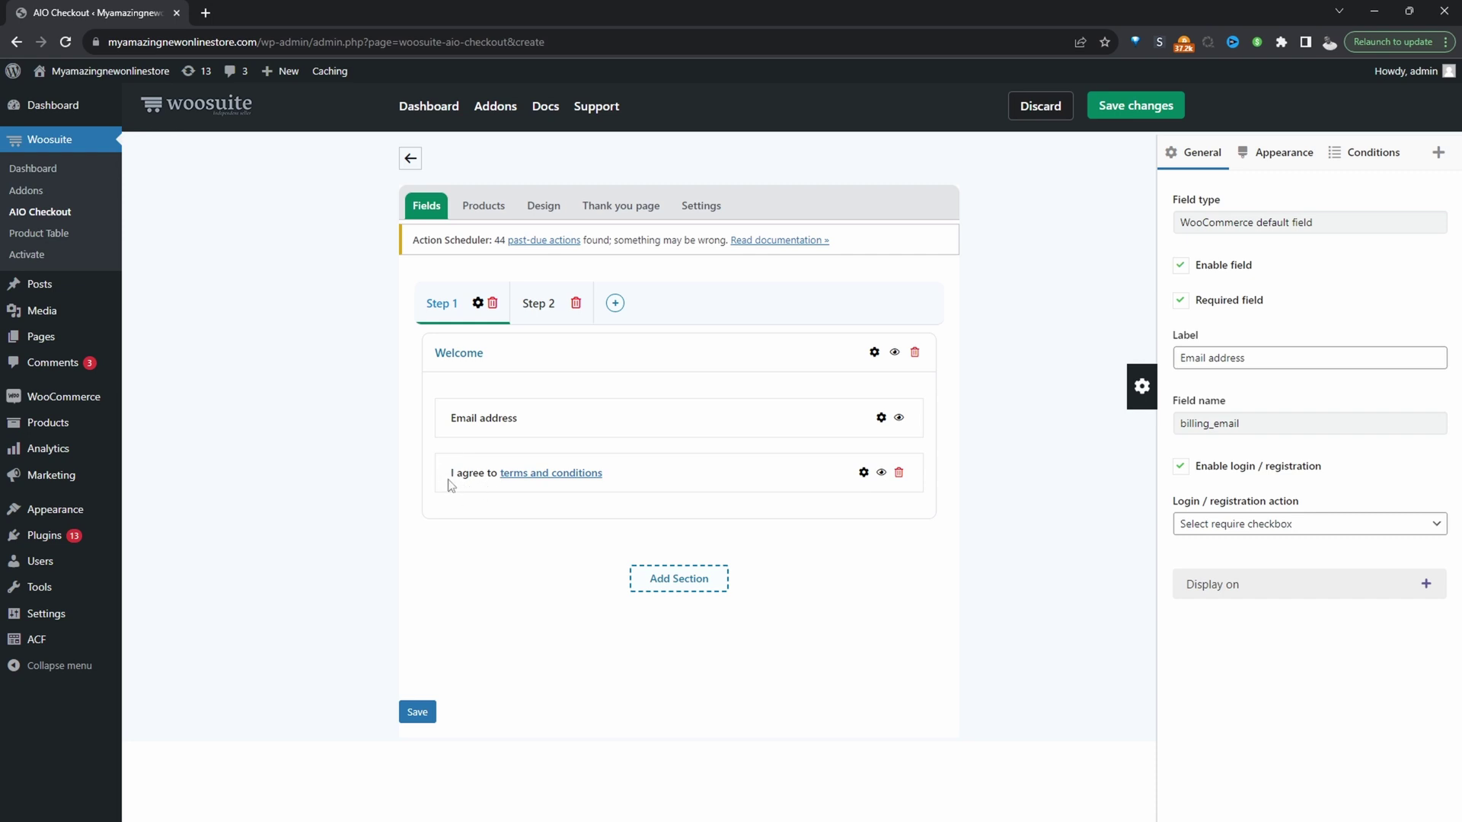
{"action": "left_click", "coordinate": [1255, 524]}
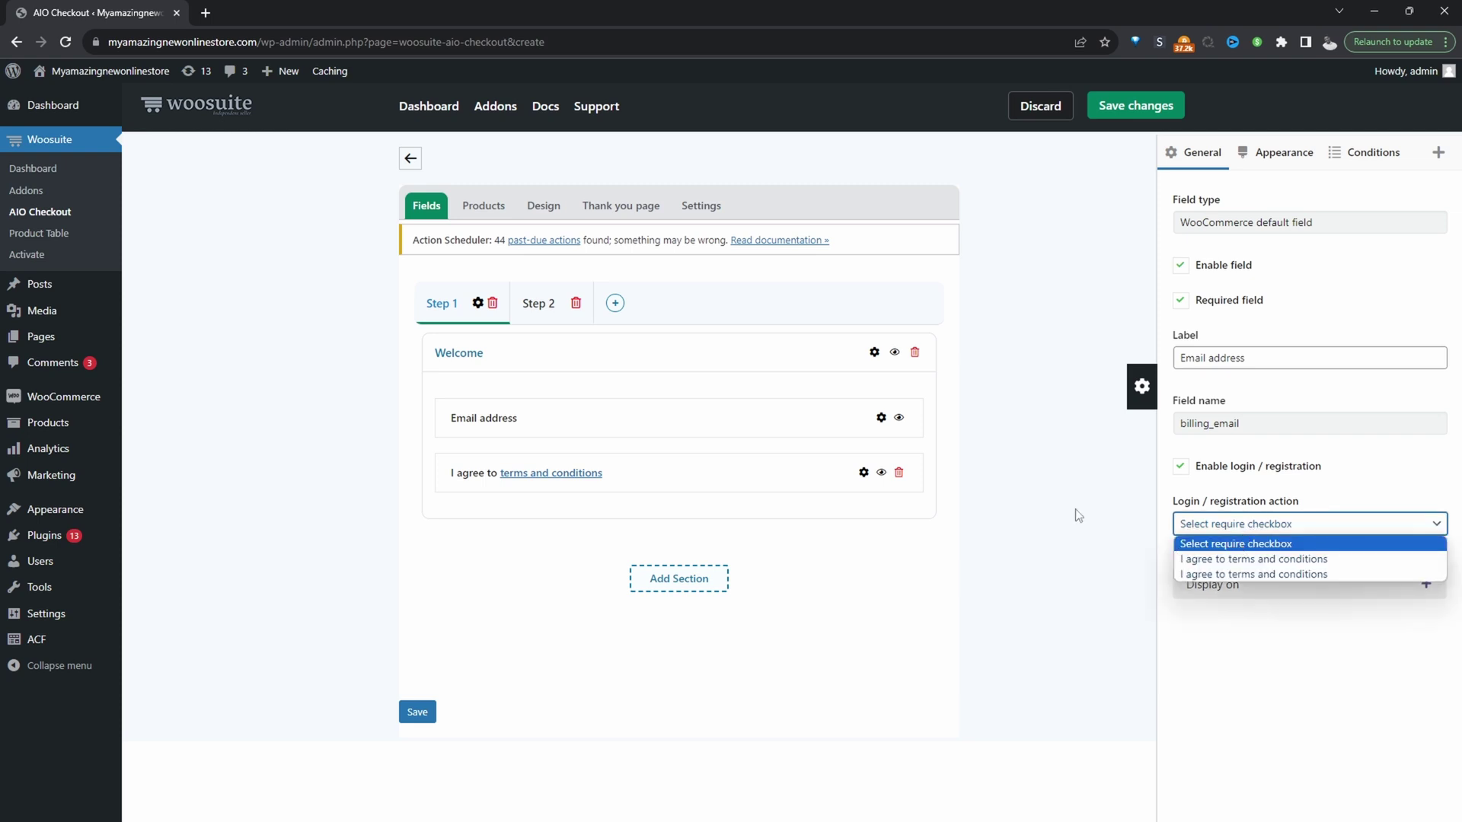
{"action": "left_click", "coordinate": [1224, 563]}
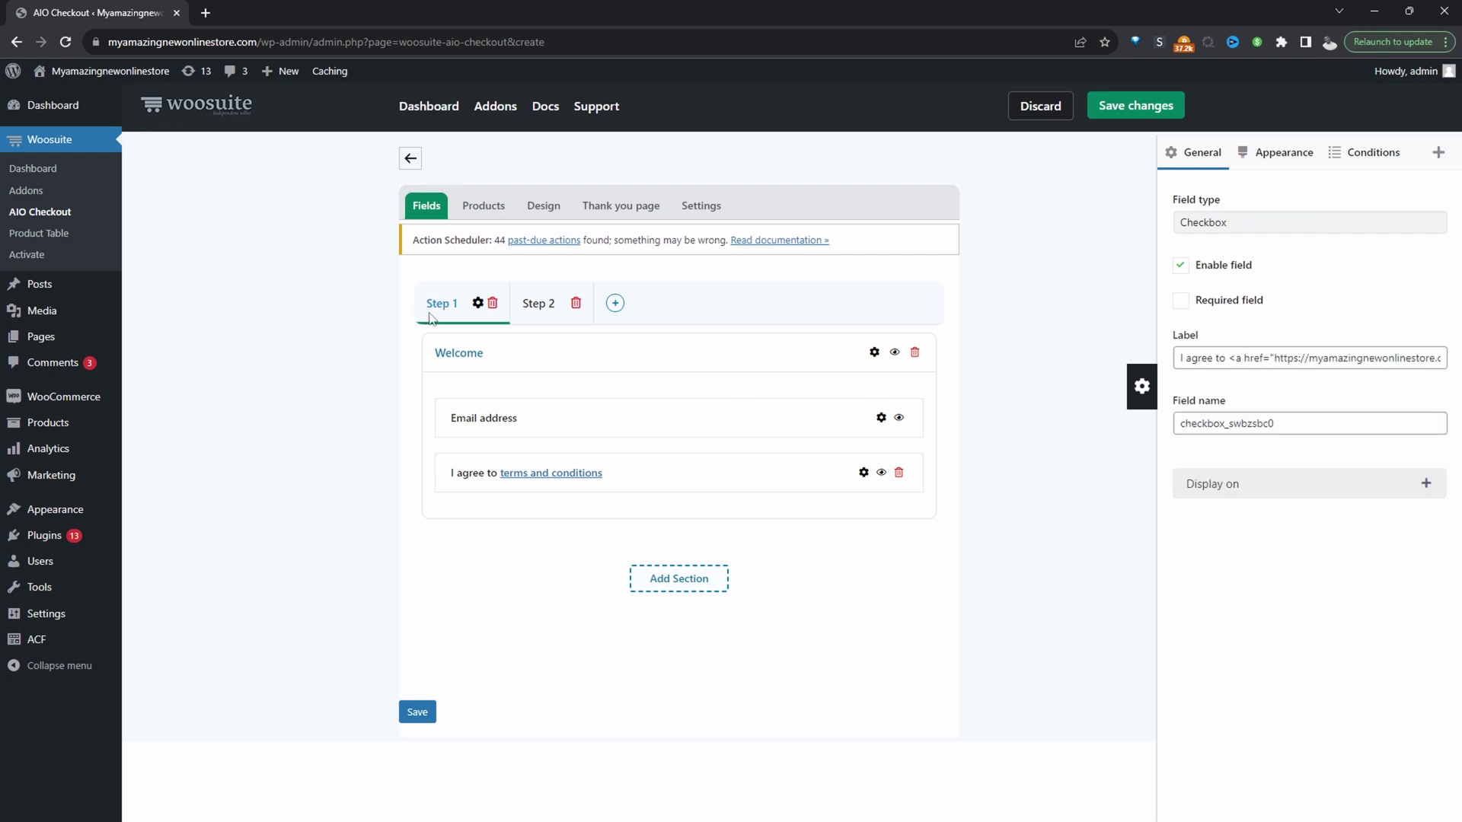
Rename the two checkout steps to 'Welcome' and 'Billing'.
{"action": "left_click", "coordinate": [477, 303]}
{"action": "type", "text": "Welcome"}
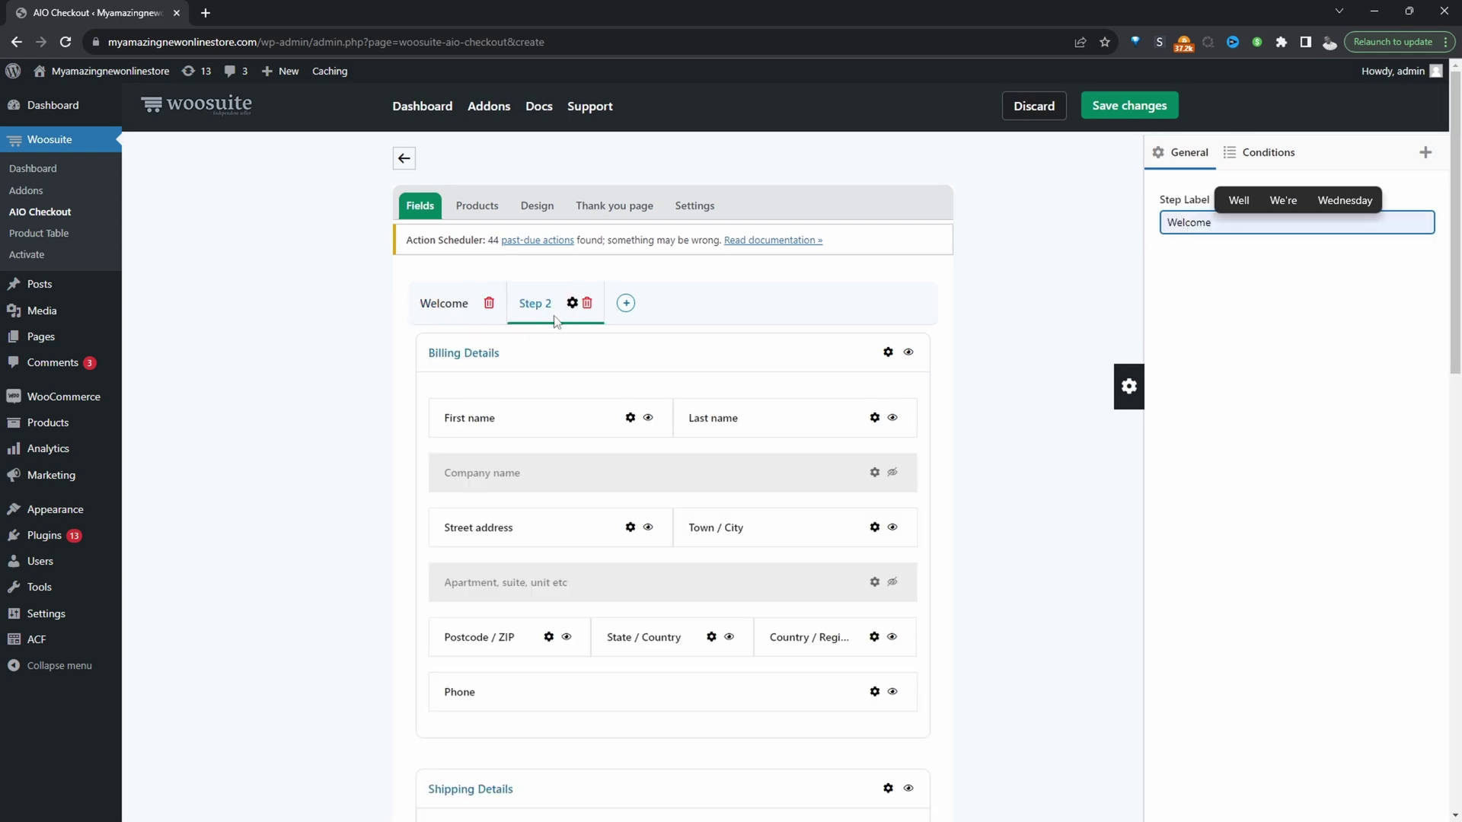
{"action": "left_click", "coordinate": [572, 303]}
{"action": "triple_click", "coordinate": [1210, 223]}
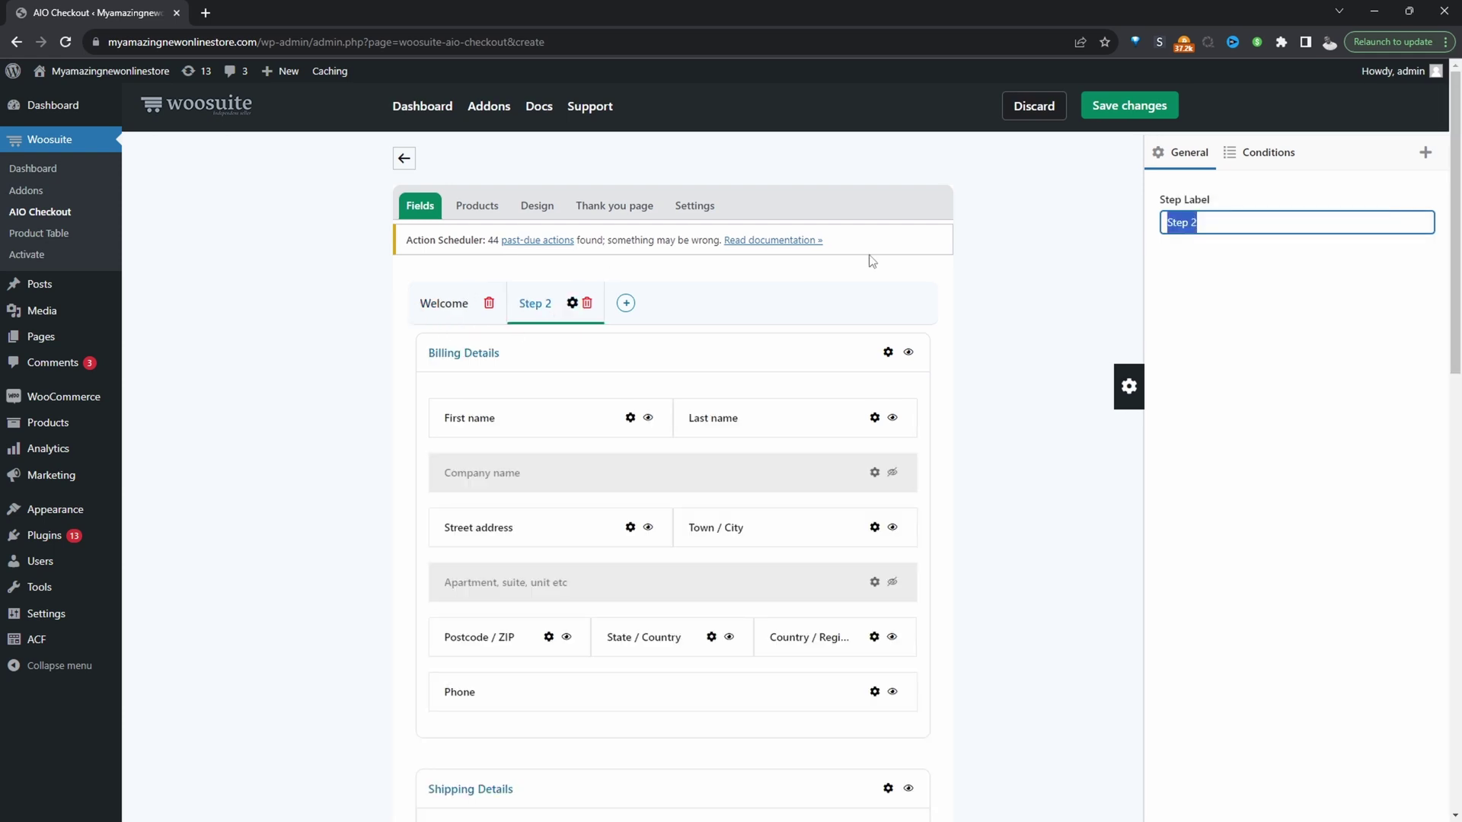
{"action": "type", "text": "Bin"}
{"action": "type", "text": "ling and Shipping"}
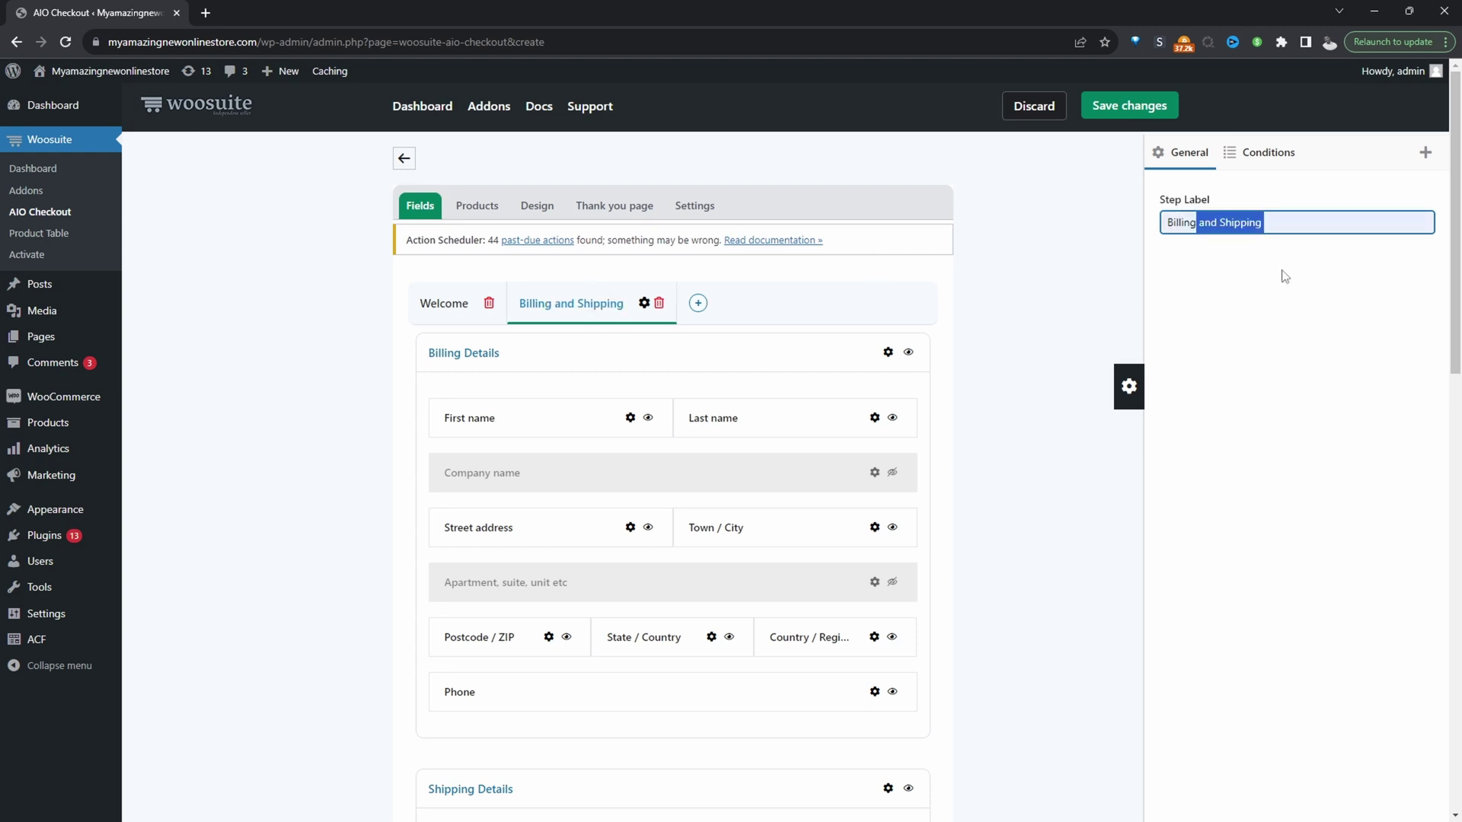
{"action": "key", "text": "Delete"}
{"action": "left_click", "coordinate": [842, 478]}
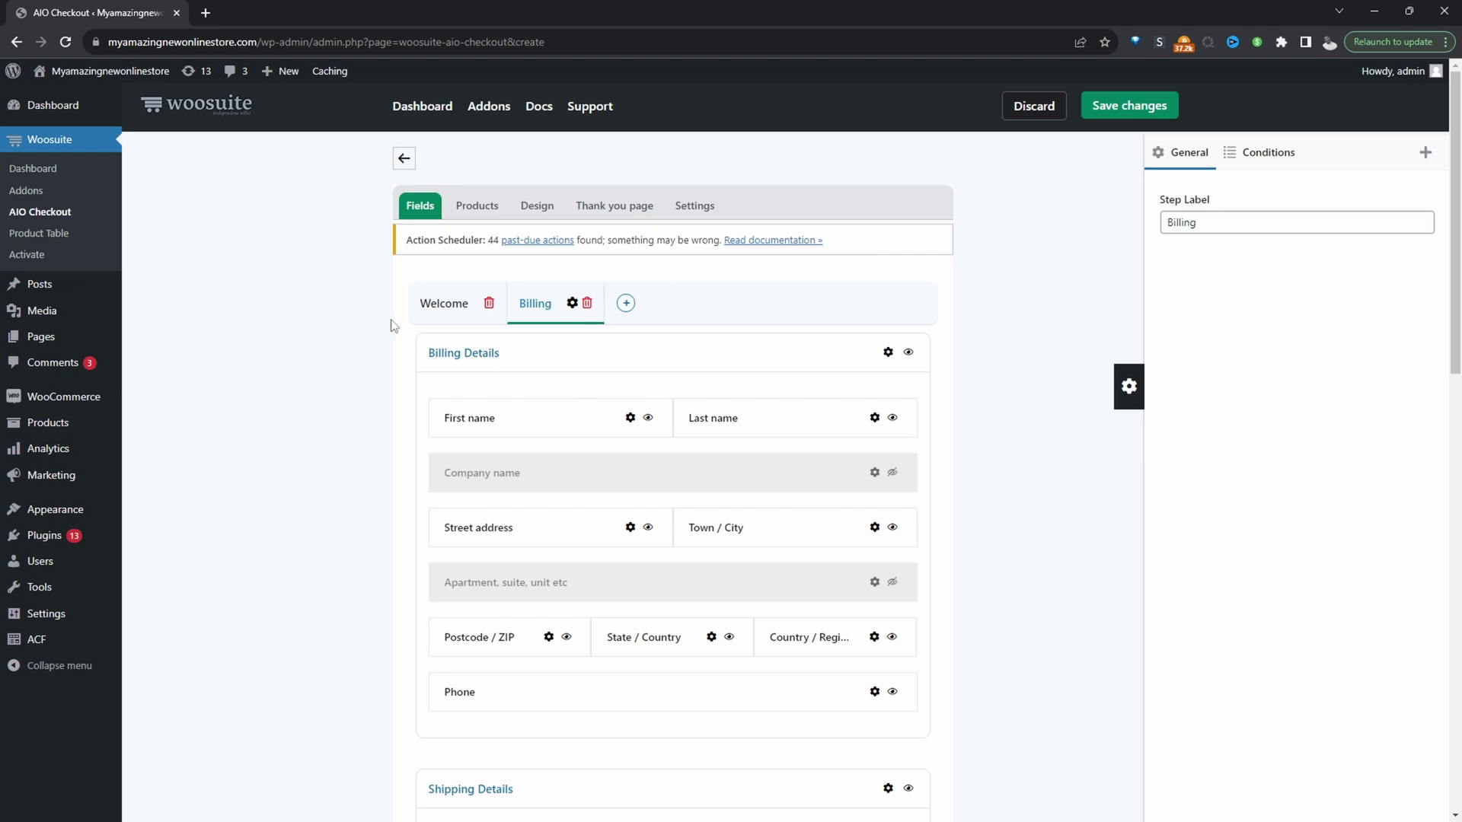
Clear the Welcome section's heading so it shows no label.
{"action": "left_click", "coordinate": [434, 302]}
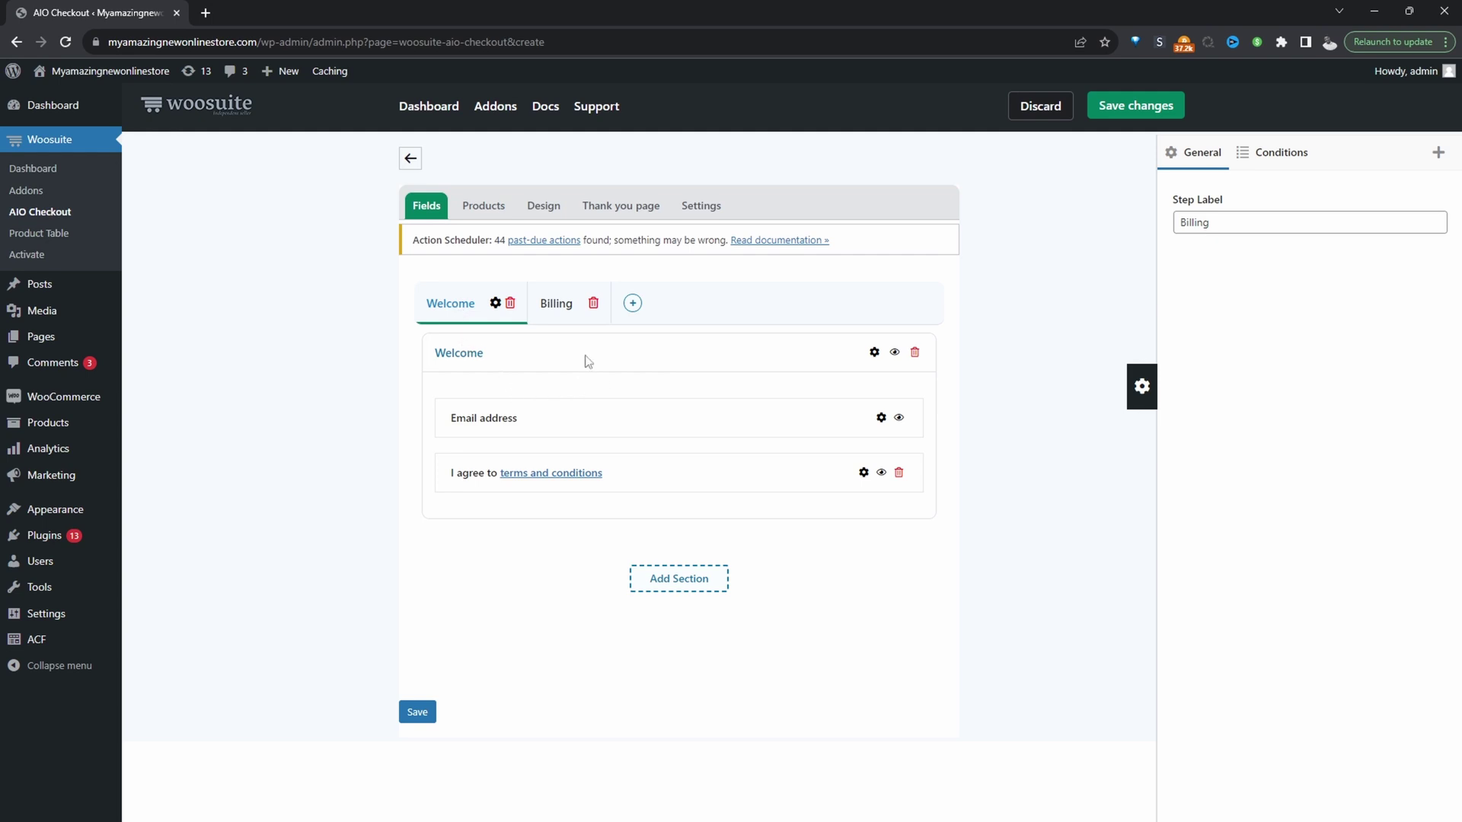
{"action": "left_click", "coordinate": [874, 352]}
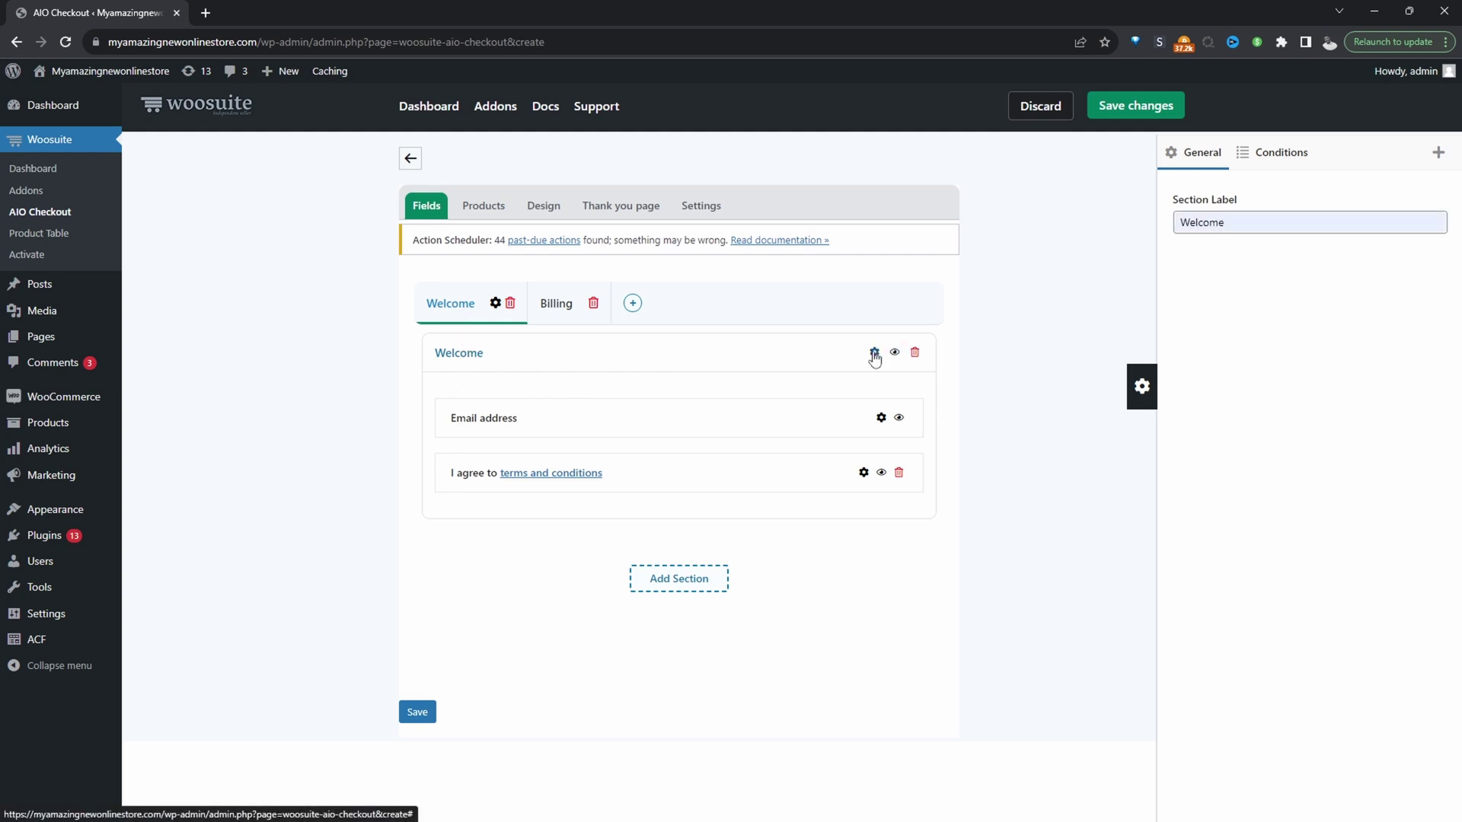
{"action": "key", "text": "BackSpace"}
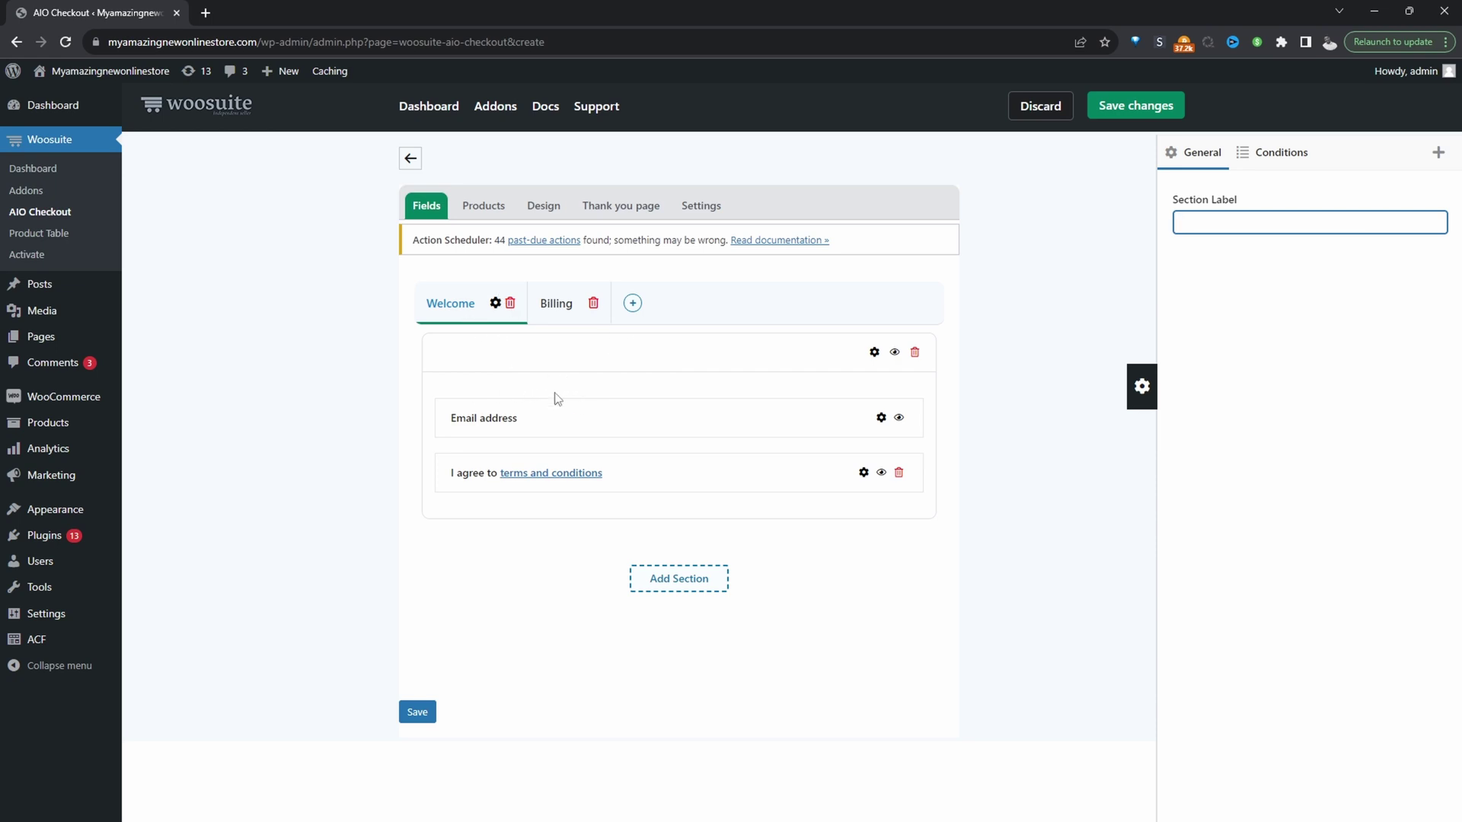
Pick Multiple Columns Modern design and a non-inherited Multiple Columns Default thank-you page.
{"action": "left_click", "coordinate": [547, 205]}
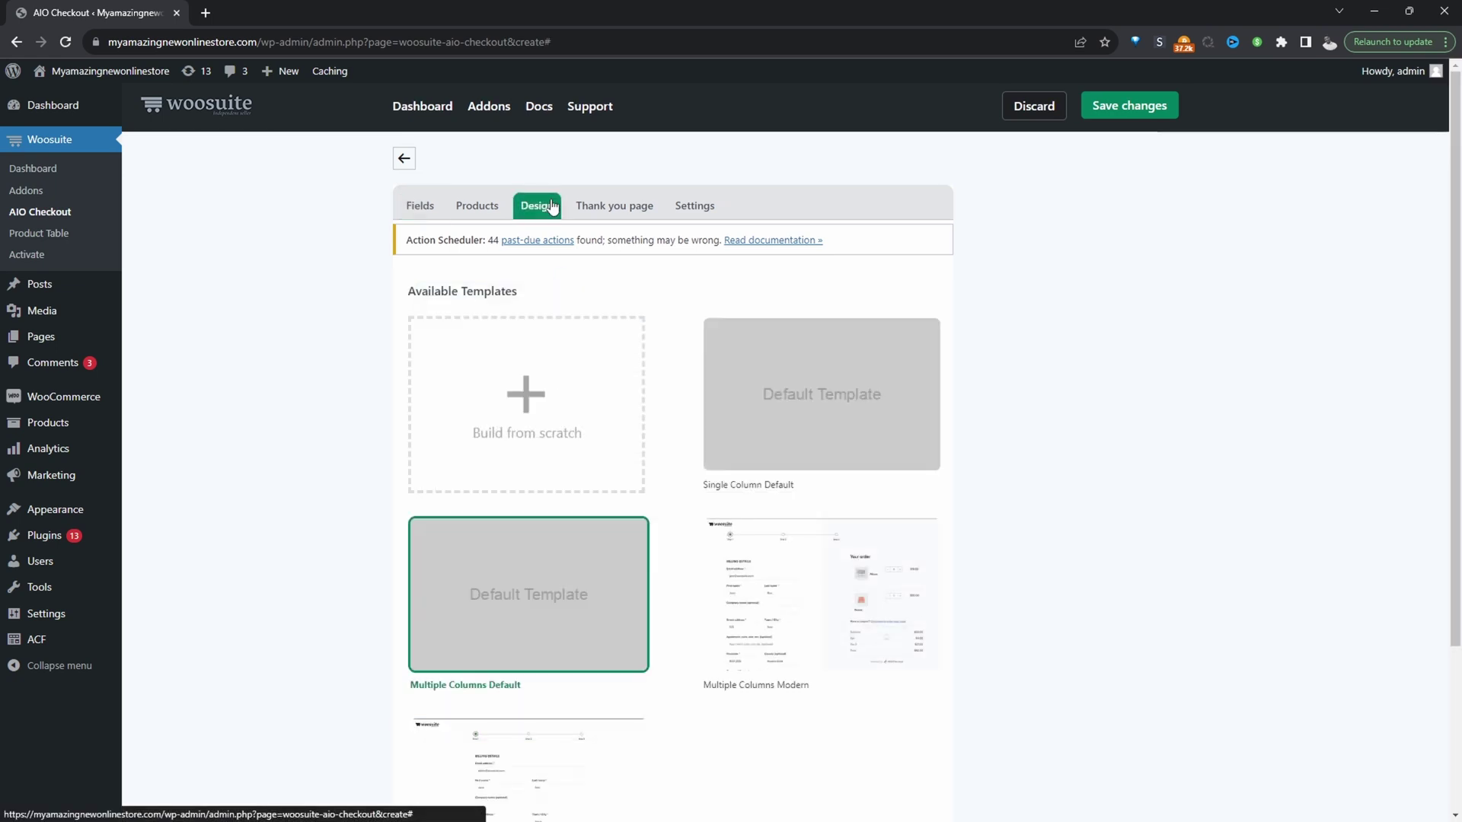
{"action": "left_click", "coordinate": [788, 598]}
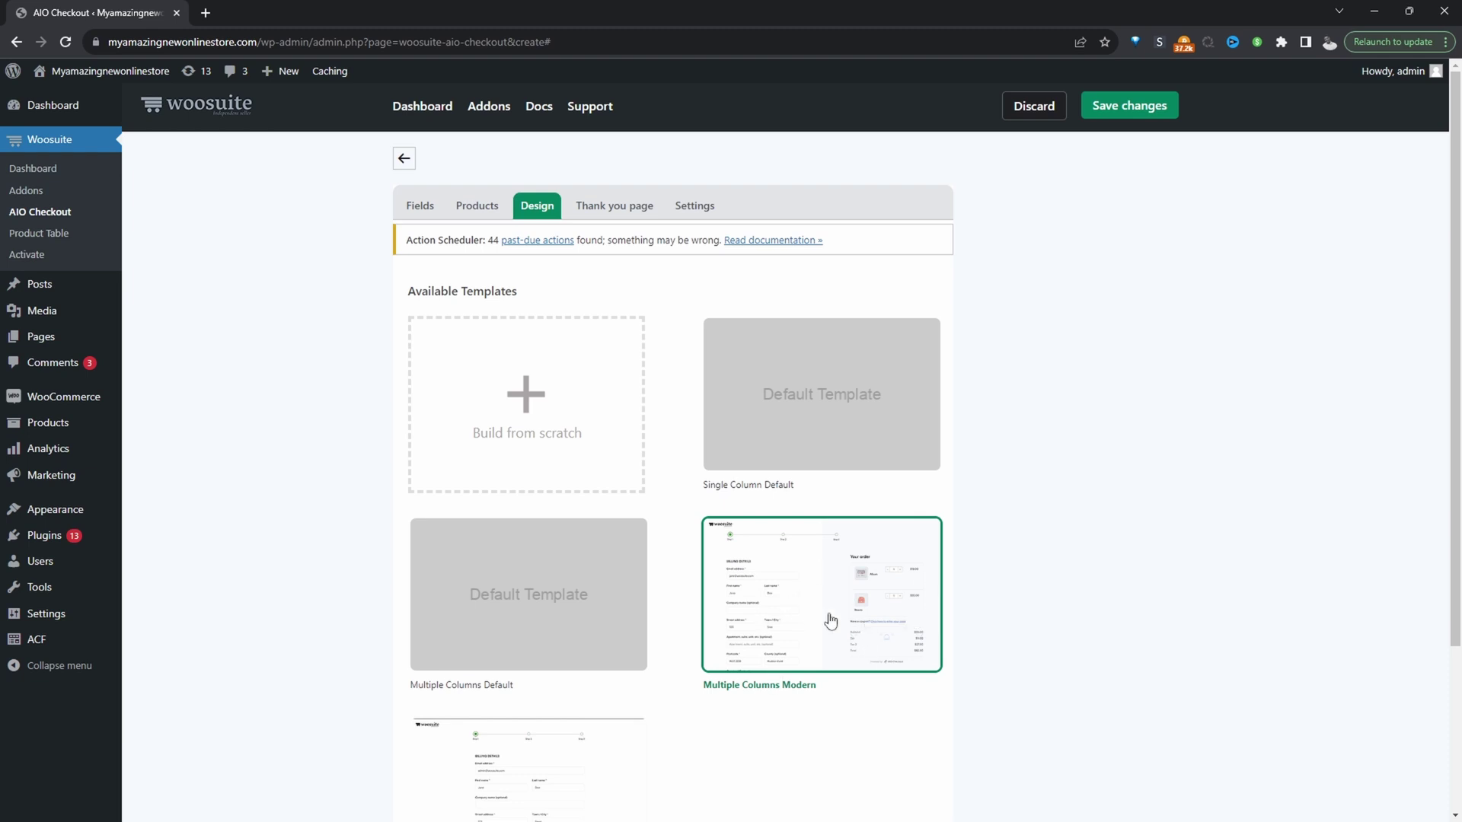
{"action": "left_click", "coordinate": [909, 314]}
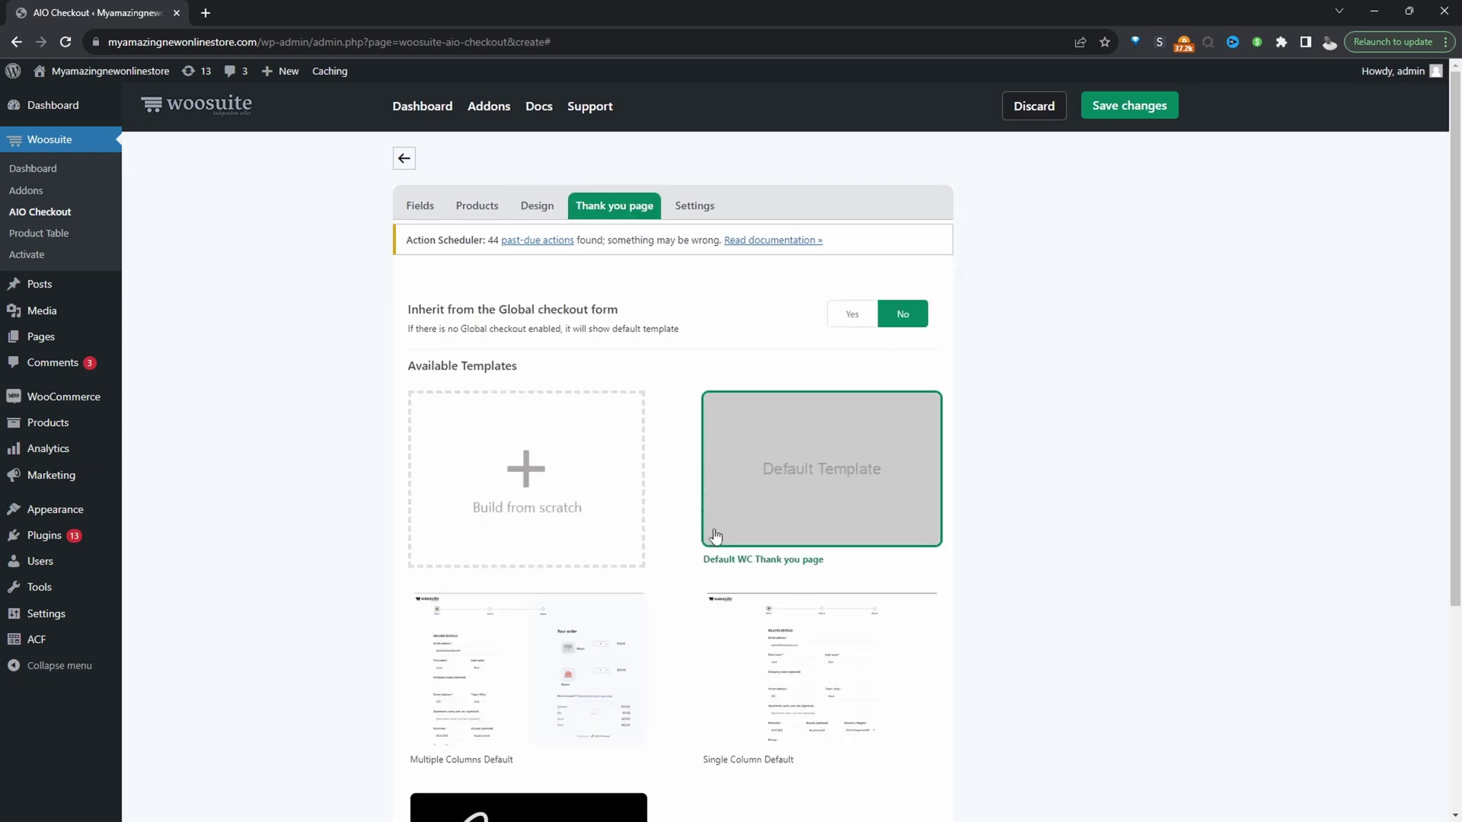
{"action": "scroll", "coordinate": [533, 457], "scroll_direction": "down", "scroll_amount": 3}
{"action": "left_click", "coordinate": [531, 444]}
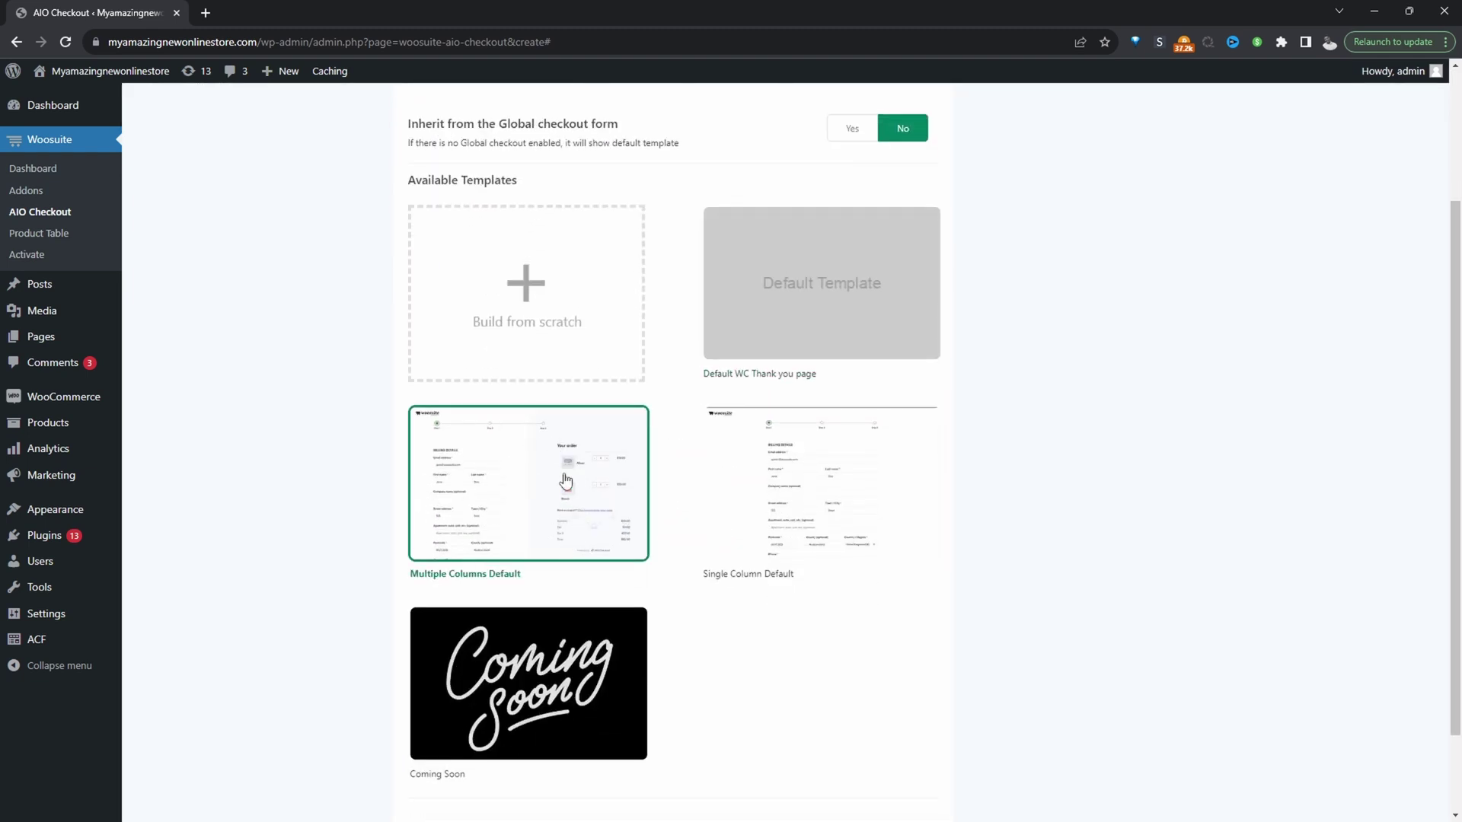
{"action": "scroll", "coordinate": [561, 532], "scroll_direction": "up", "scroll_amount": 3}
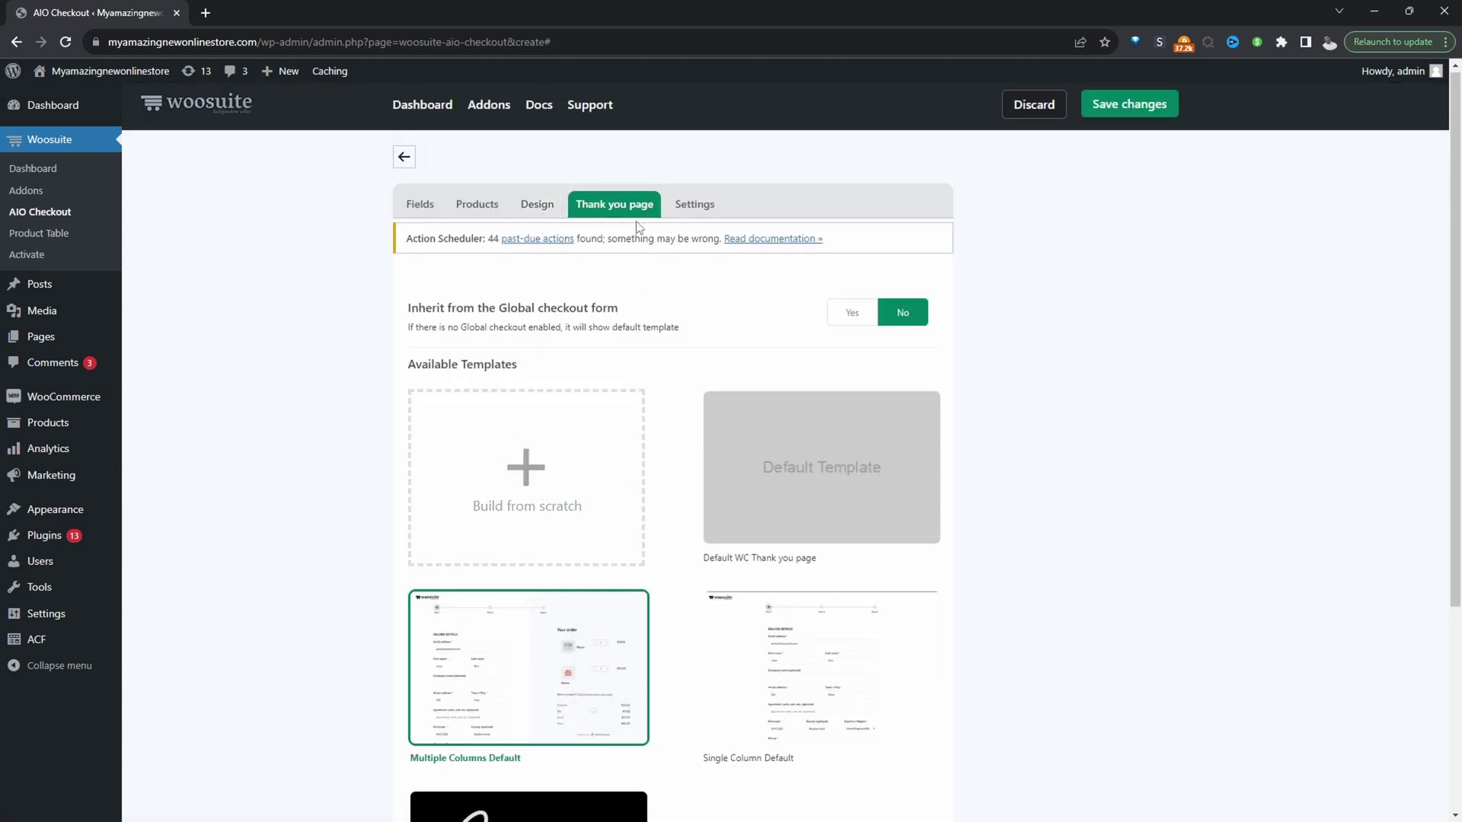
In the Woosuite AIO Checkout settings, switch on Enable and Set as Global Checkout, then save.
{"action": "left_click", "coordinate": [693, 206]}
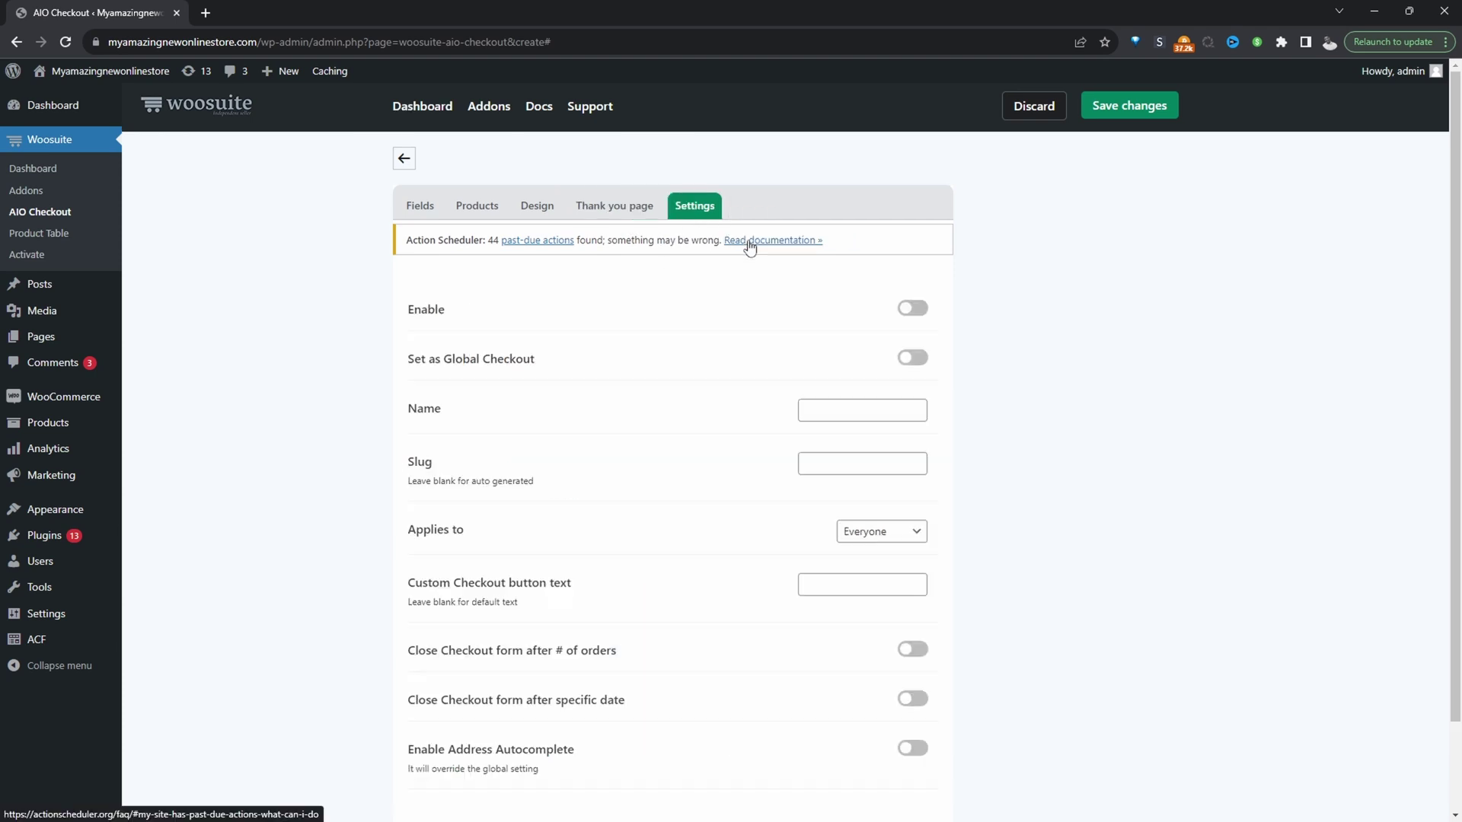
{"action": "left_click", "coordinate": [912, 309]}
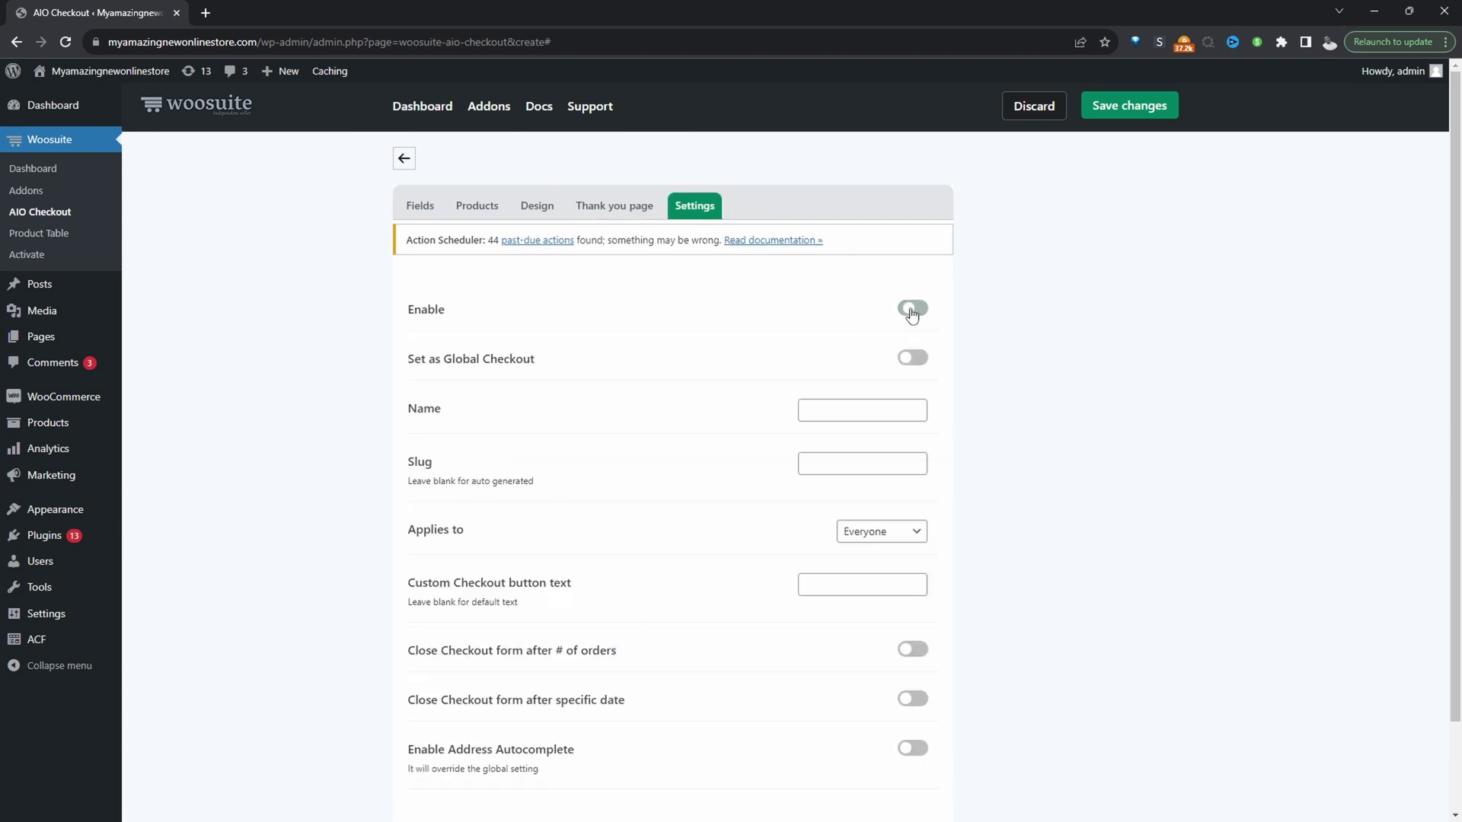
{"action": "left_click", "coordinate": [911, 362]}
{"action": "left_click", "coordinate": [1130, 107]}
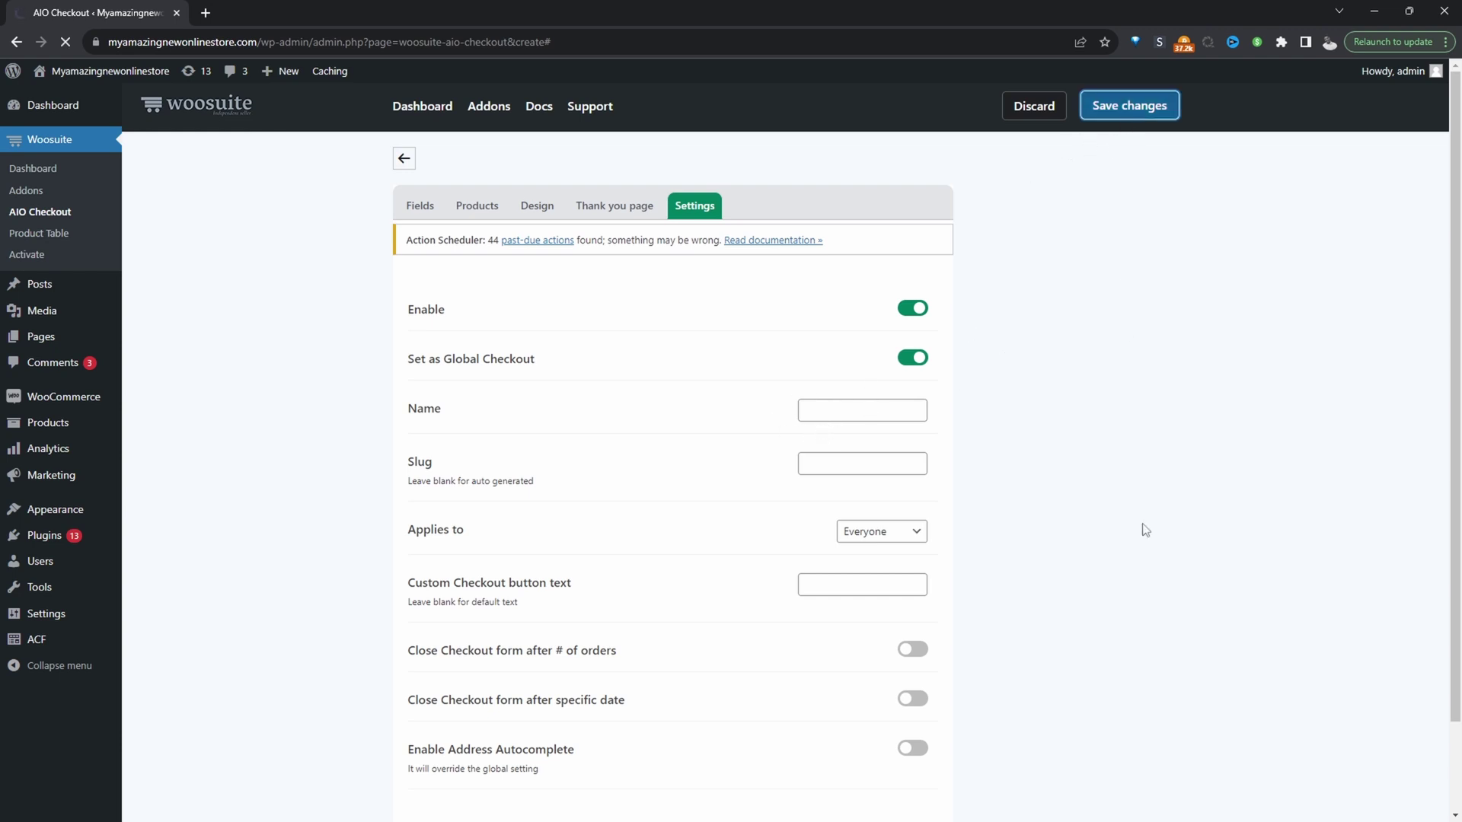
{"action": "mouse_move", "coordinate": [91, 72]}
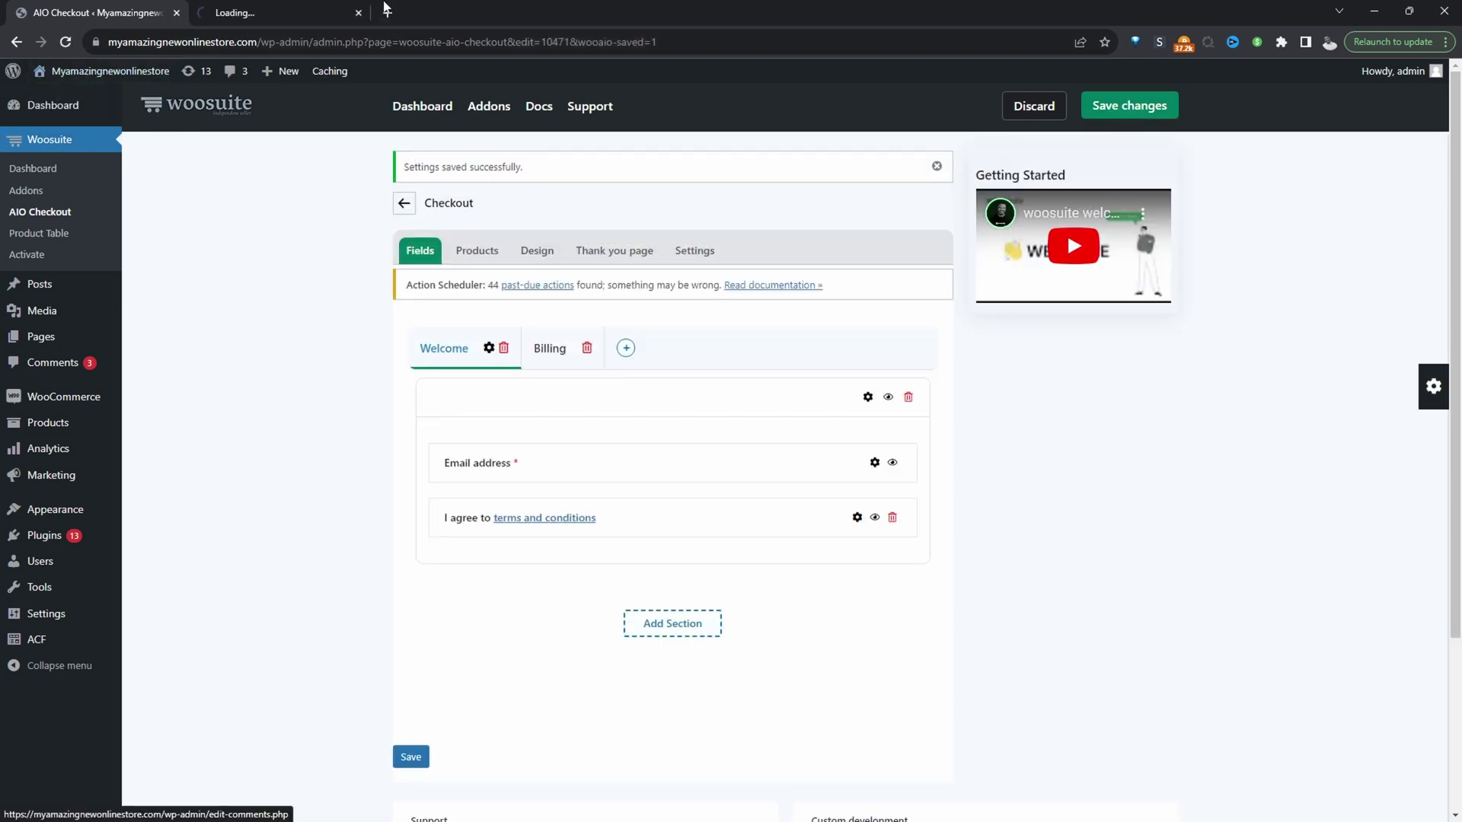
On the storefront checkout, enter a test e-mail address, tick the terms checkbox, and continue to Billing.
{"action": "key", "text": "ctrl+Tab"}
{"action": "scroll", "coordinate": [693, 484], "scroll_direction": "down", "scroll_amount": 1}
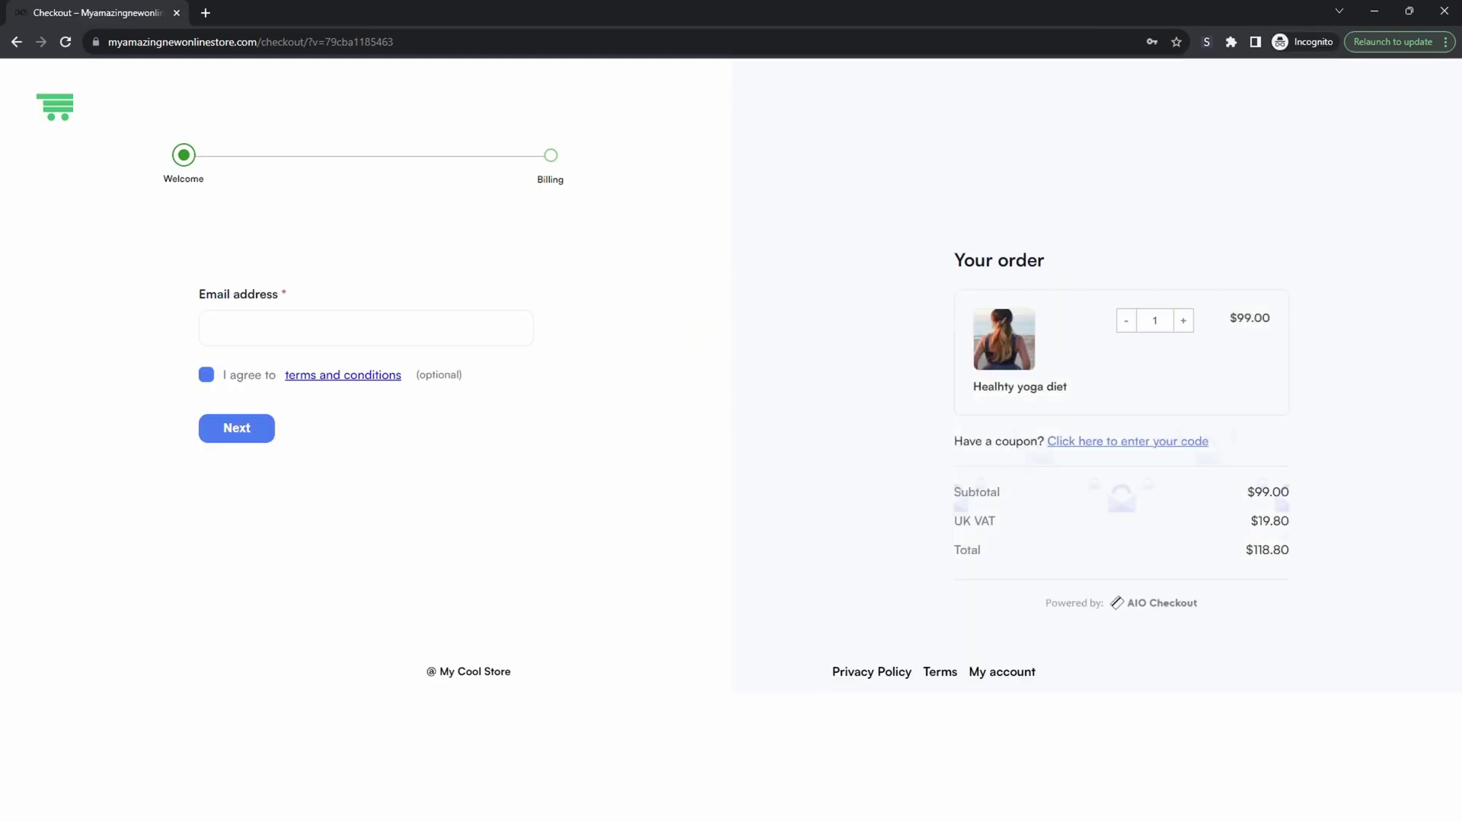
{"action": "left_click", "coordinate": [289, 328]}
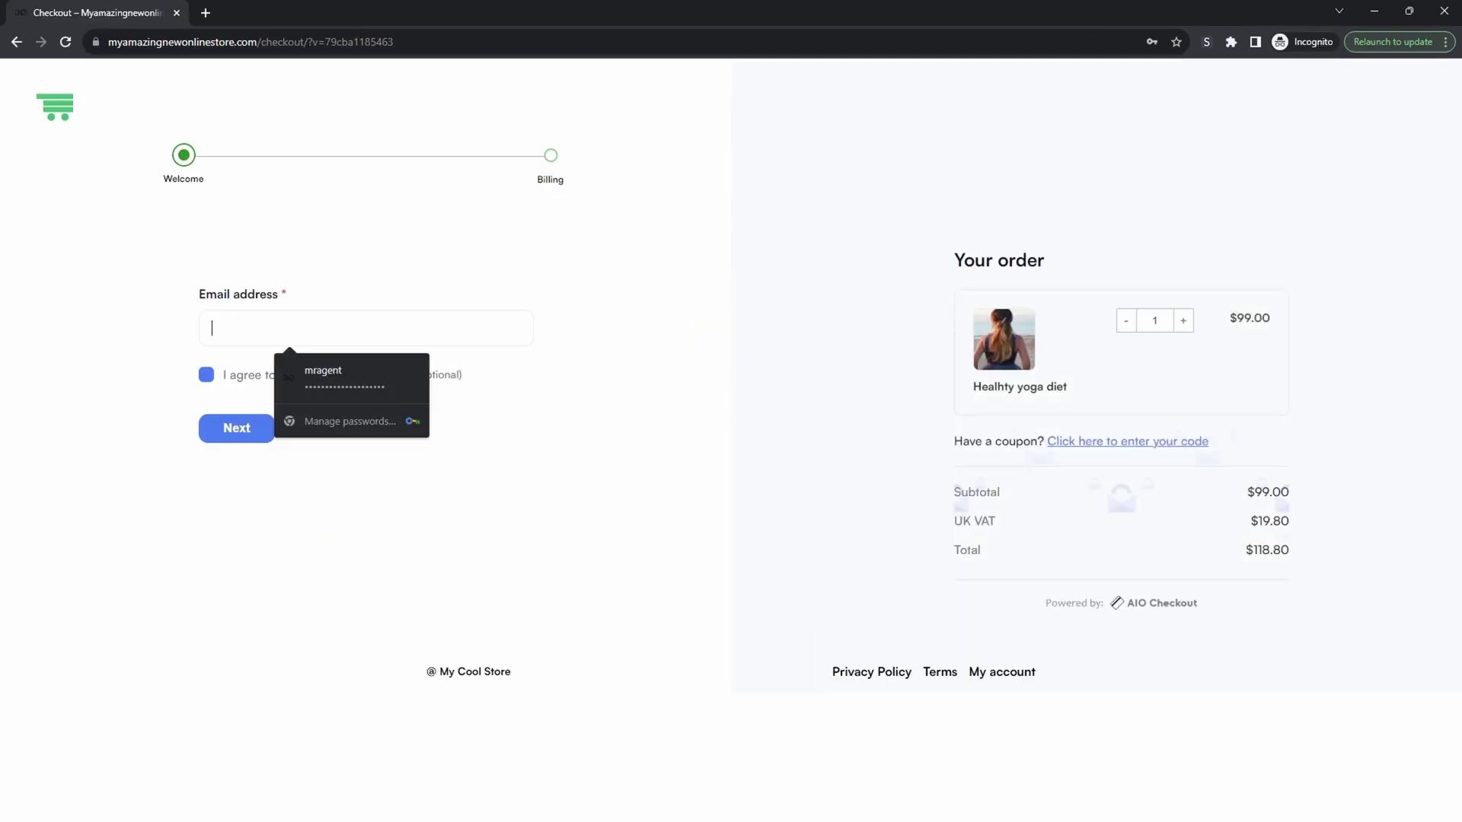
{"action": "type", "text": "tesssststts@lime.com"}
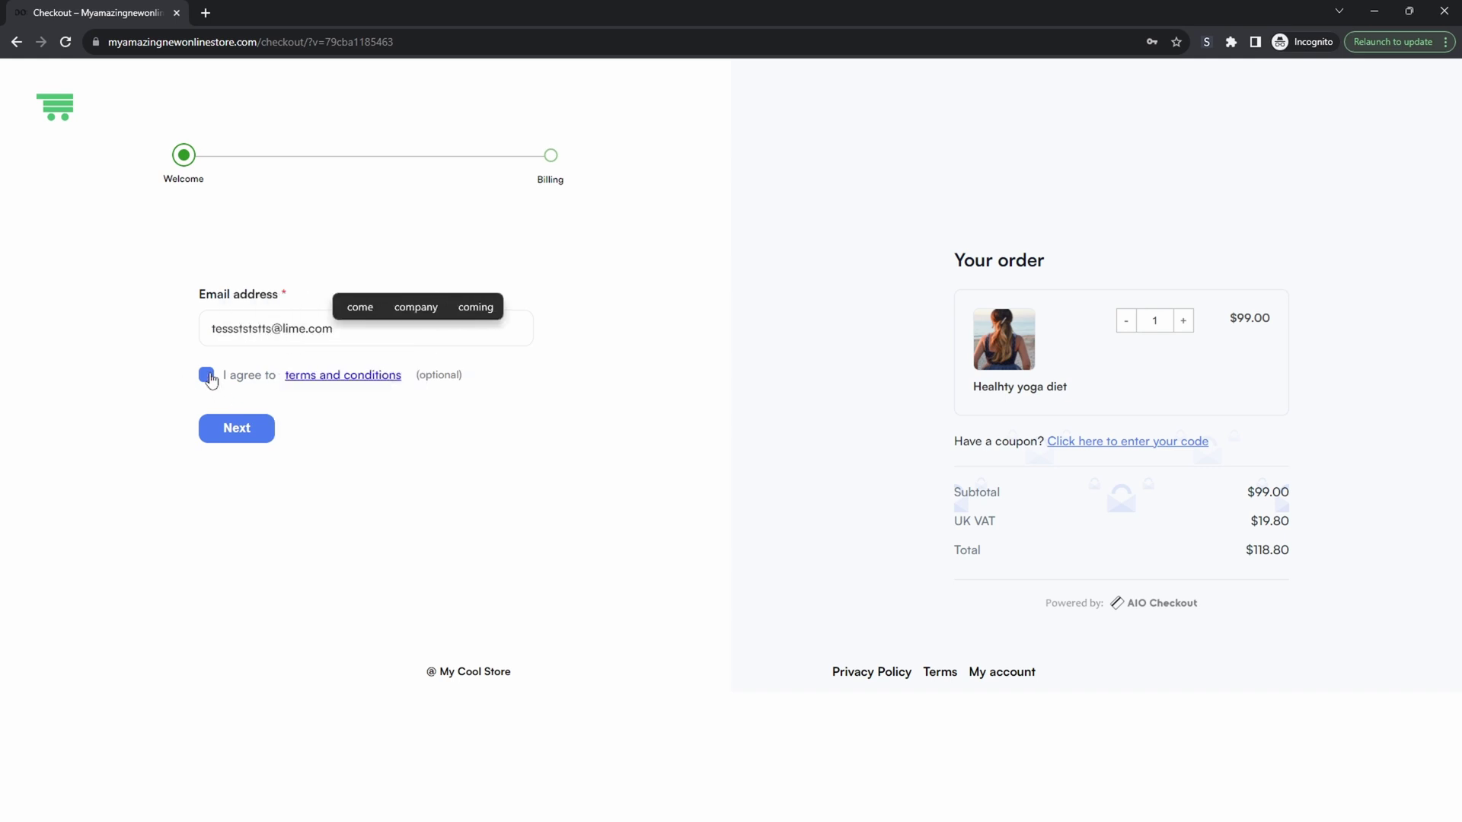
{"action": "left_click", "coordinate": [206, 375]}
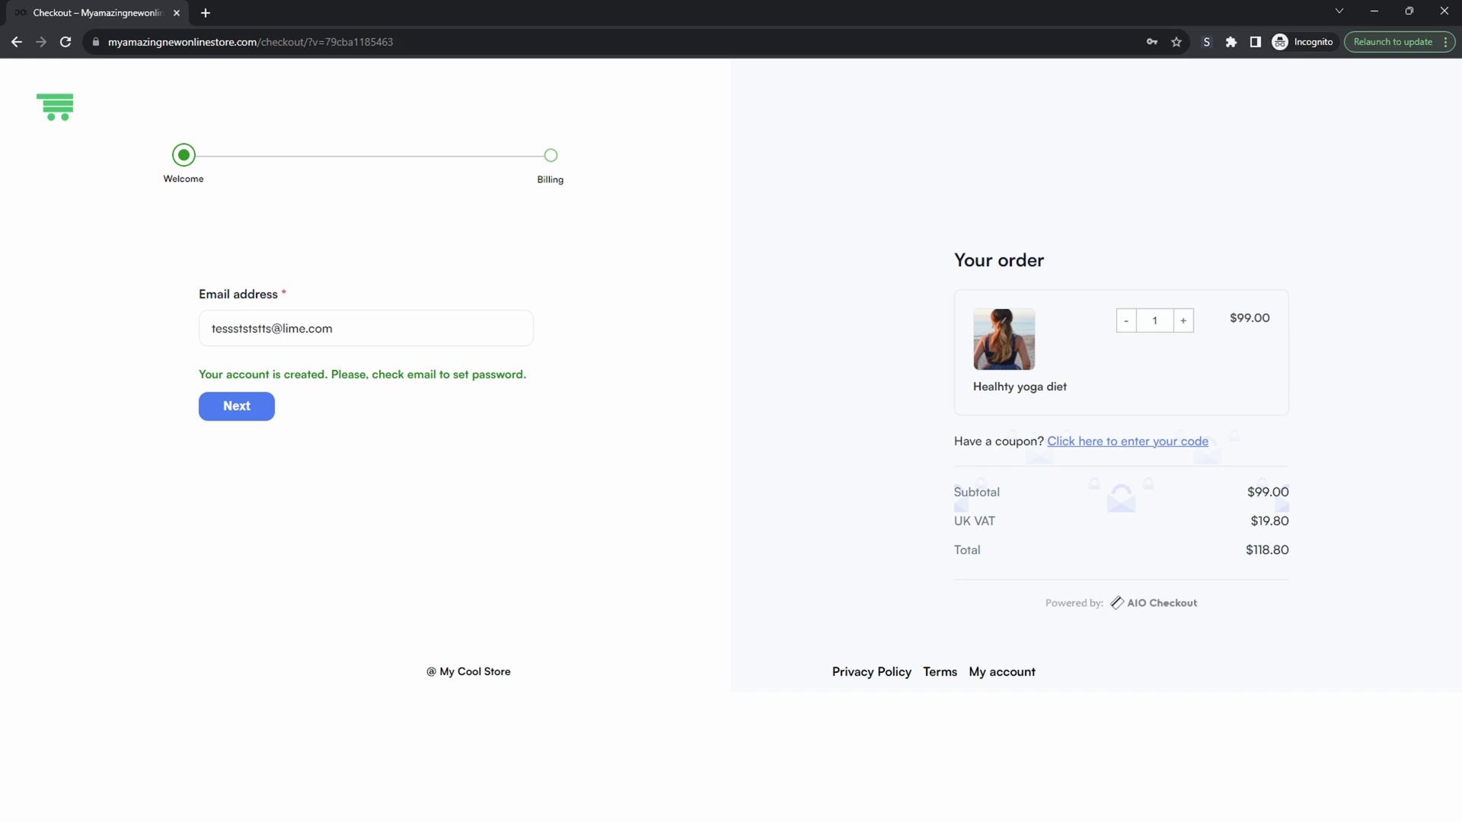
{"action": "left_click", "coordinate": [236, 407]}
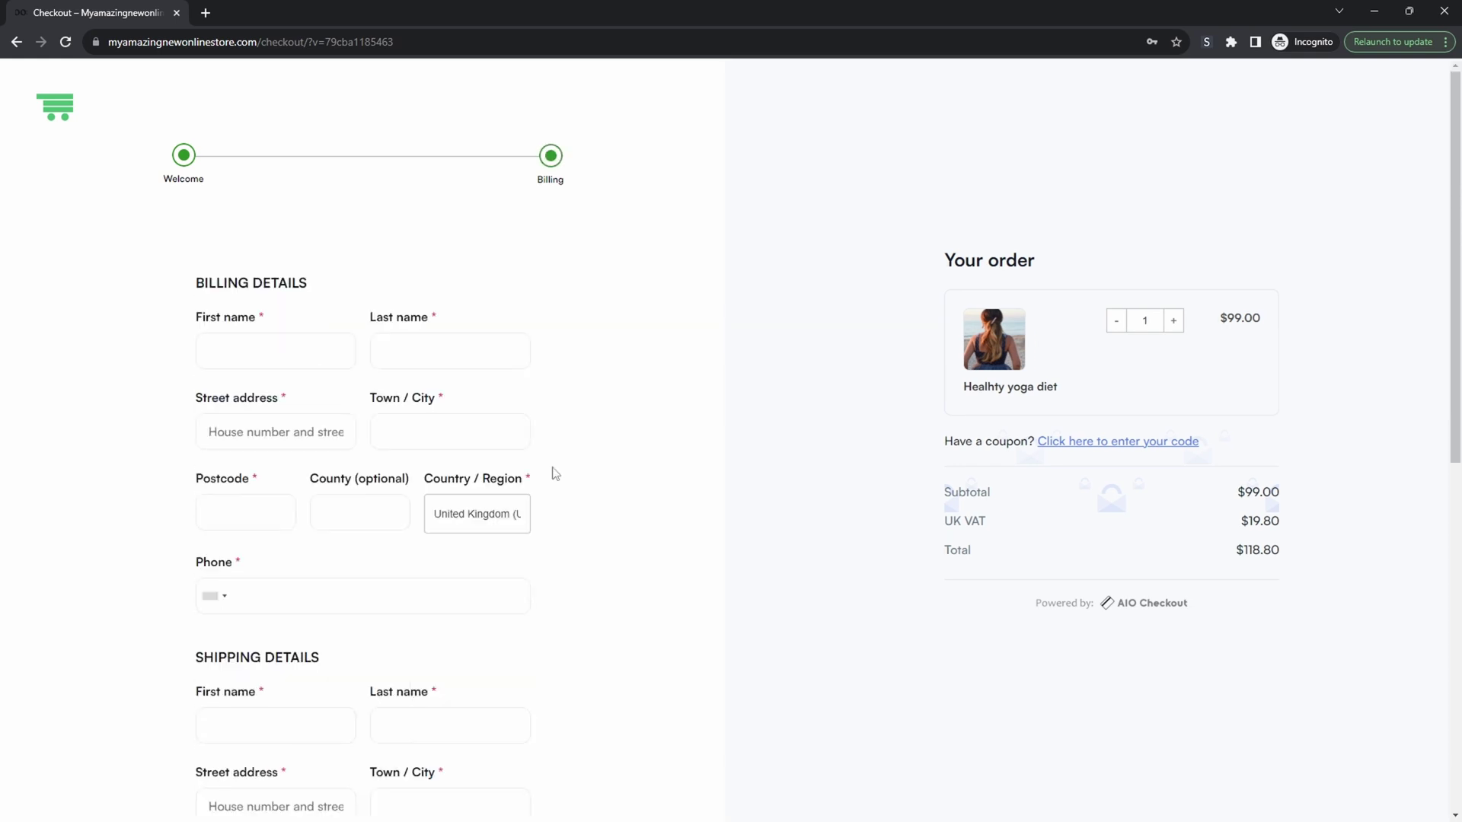
{"action": "scroll", "coordinate": [358, 637], "scroll_direction": "down", "scroll_amount": 4}
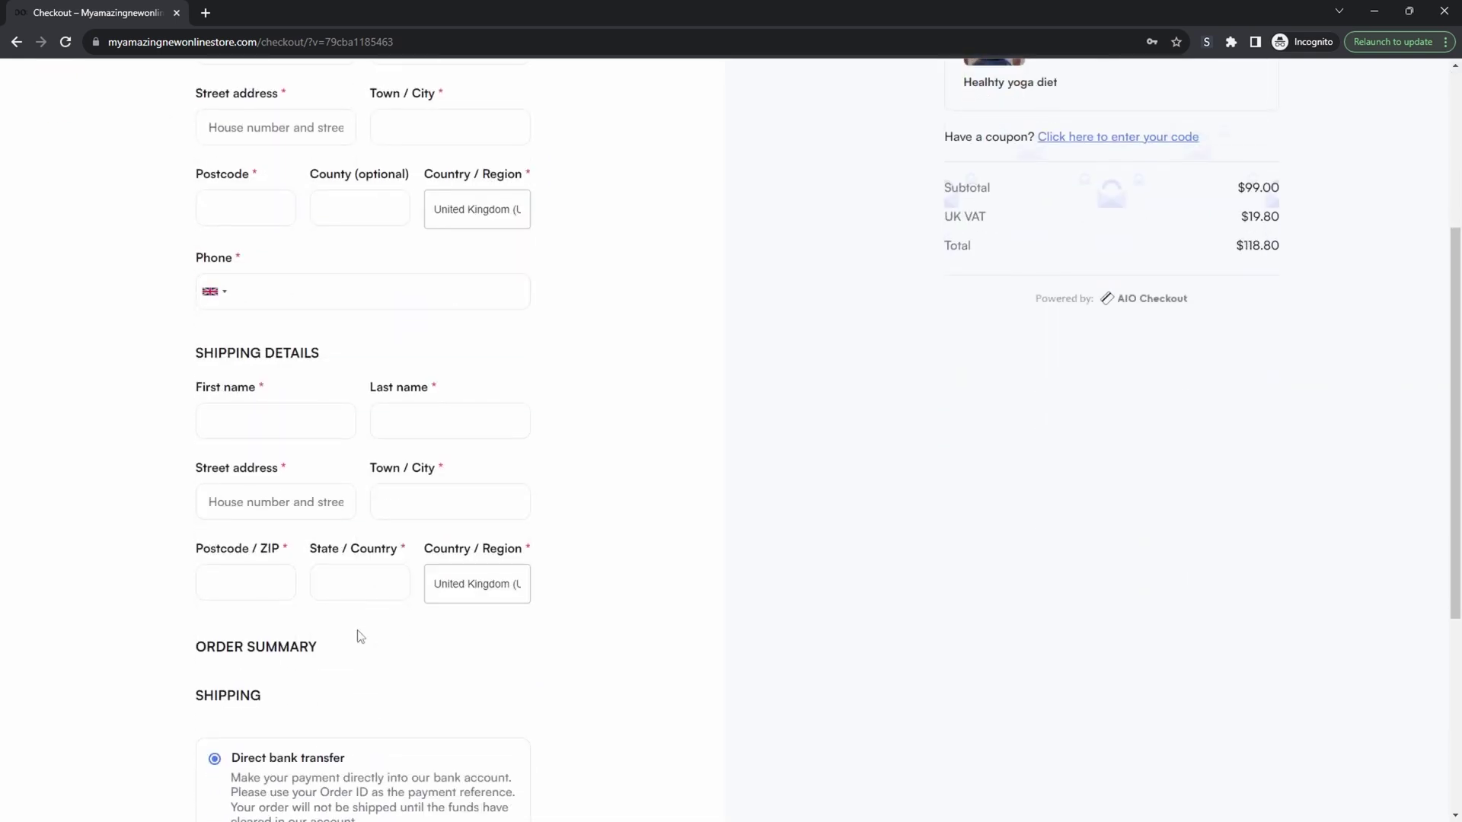